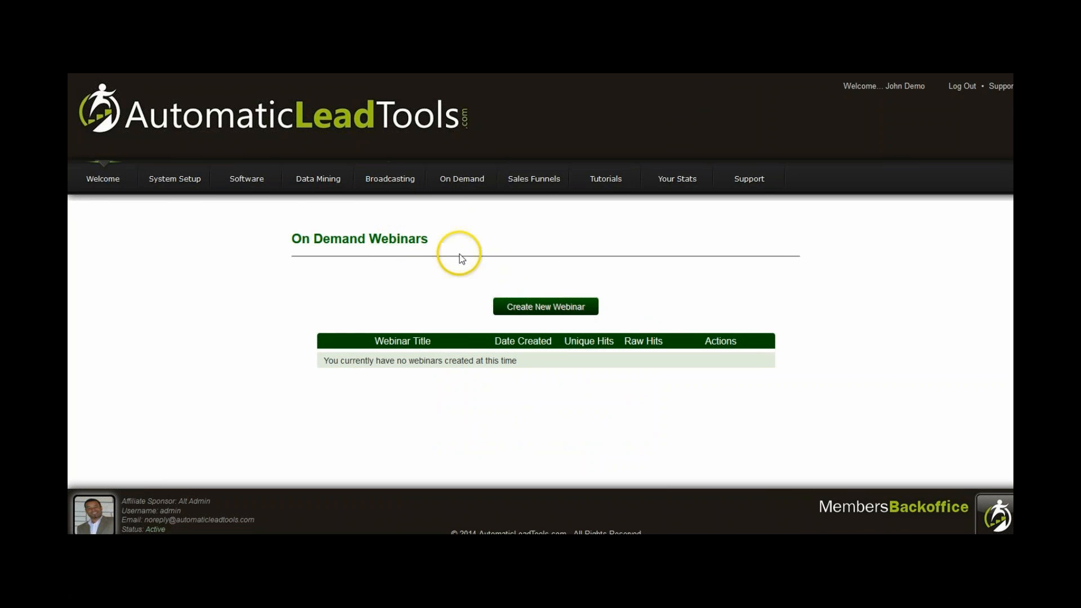
Start creating a new on-demand webinar and go to its schedule settings.
click(520, 307)
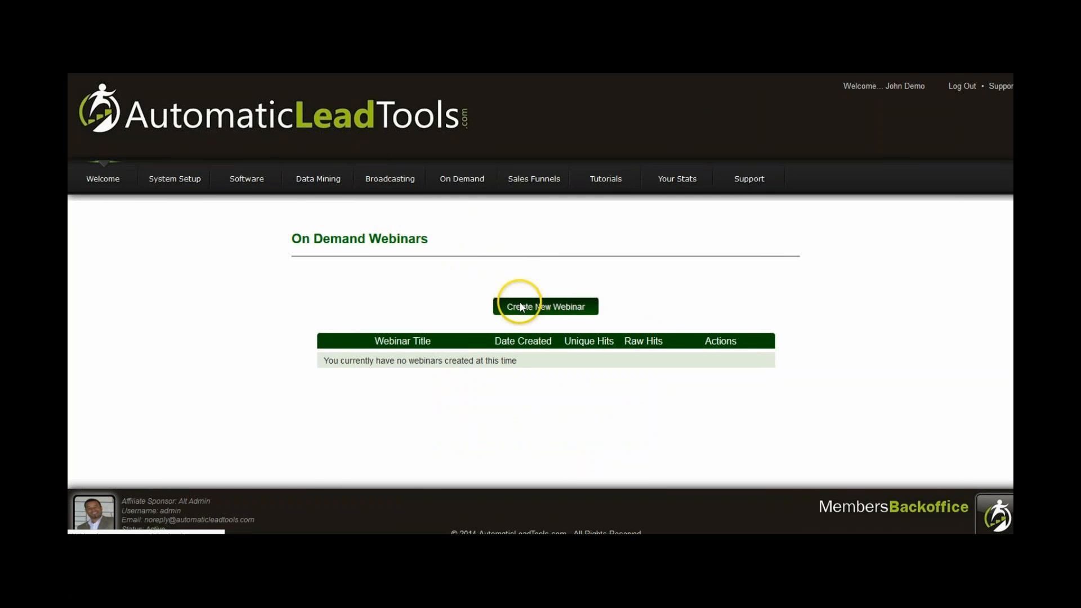
scroll(620, 312, down, 1)
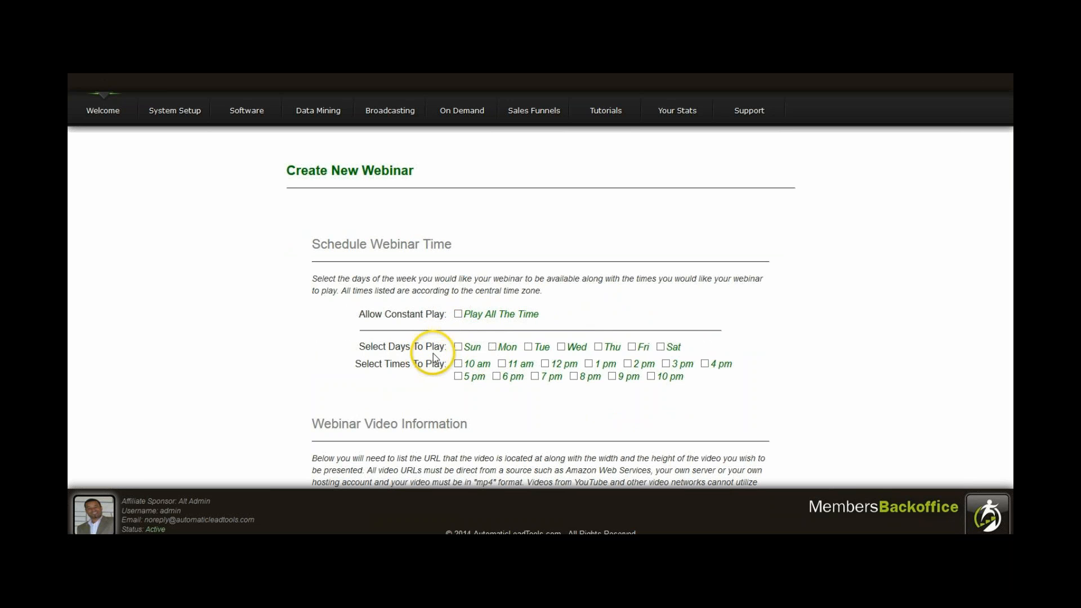
Schedule the webinar for every day from Sunday to Saturday at 10 am, 11 am, 5 pm and 6 pm.
click(457, 347)
click(458, 376)
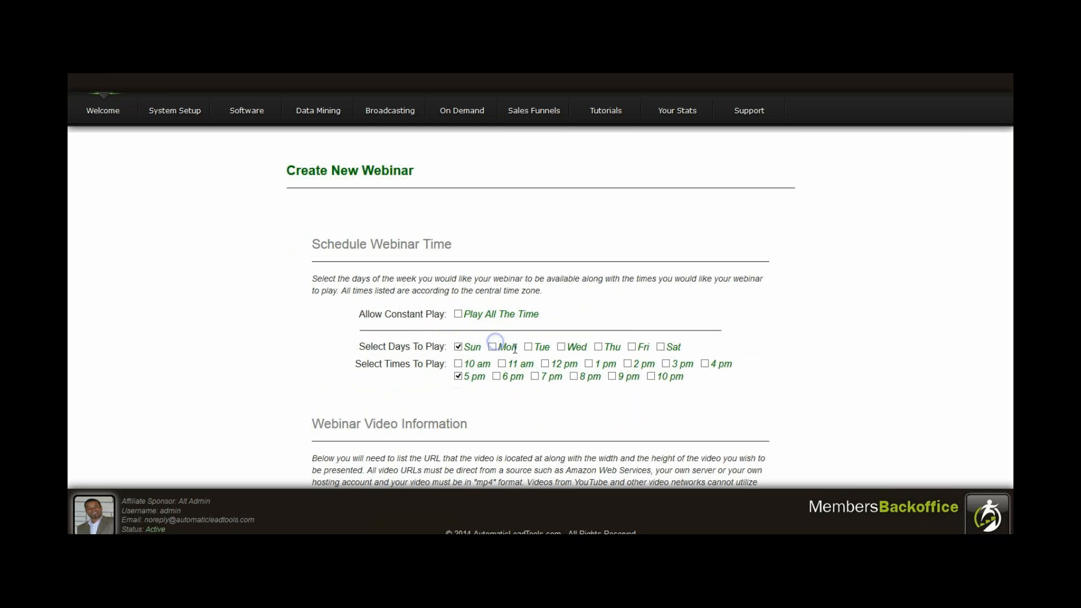
click(528, 346)
click(492, 347)
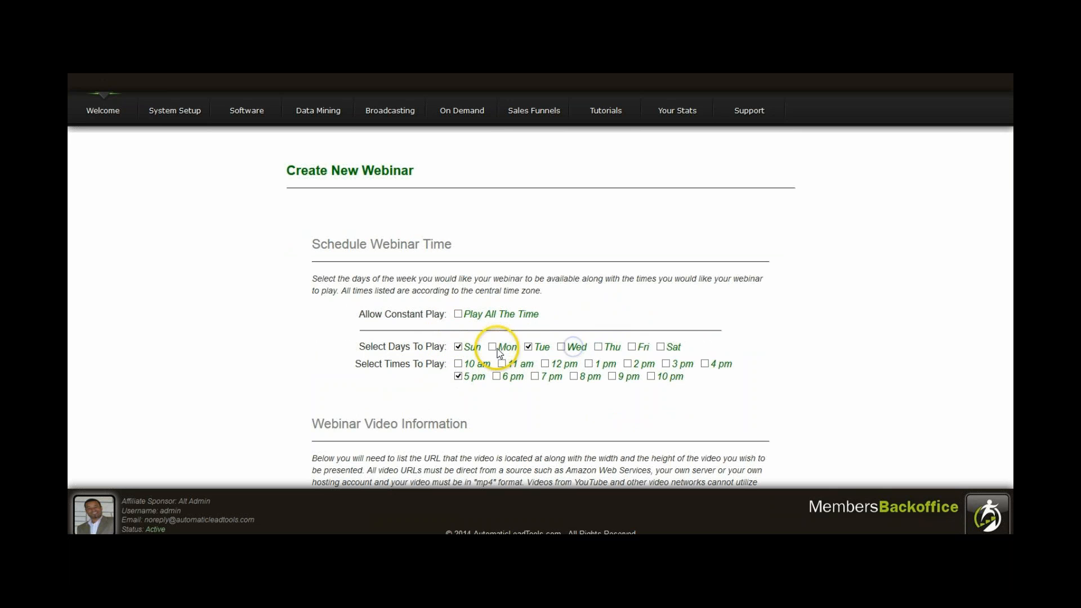
click(598, 347)
click(561, 346)
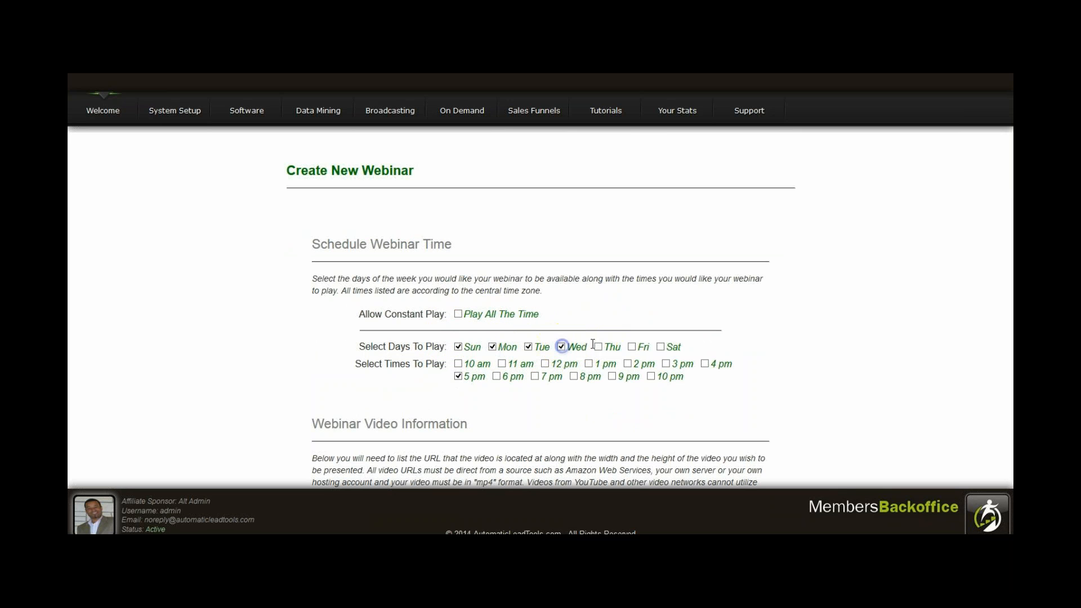
click(599, 347)
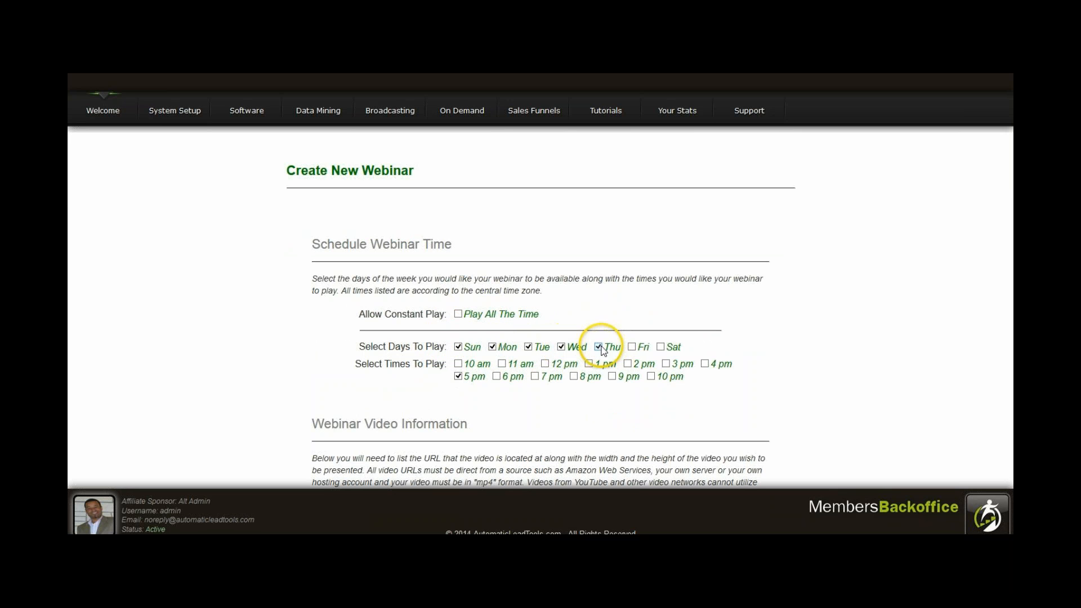
click(659, 347)
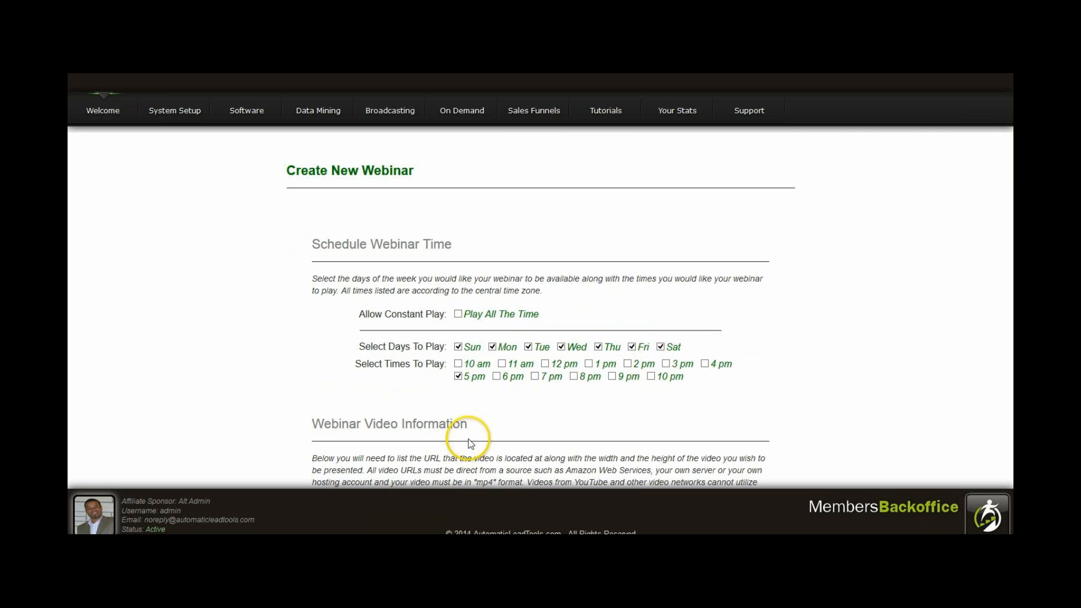
click(458, 364)
click(495, 377)
click(501, 364)
click(485, 365)
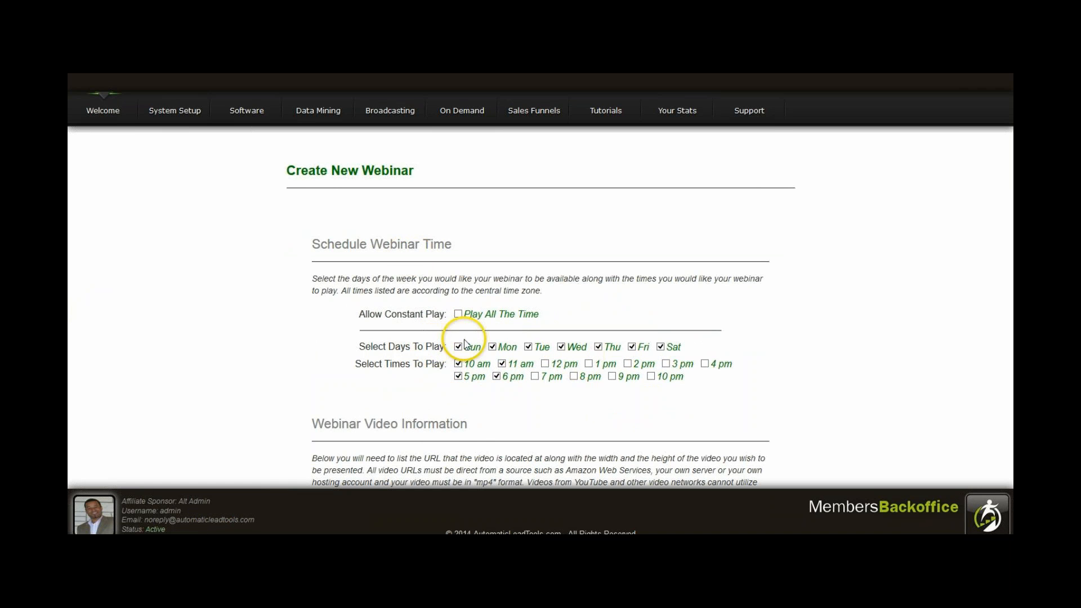
Set the webinar to play all the time and clear every selected day and play time.
click(458, 313)
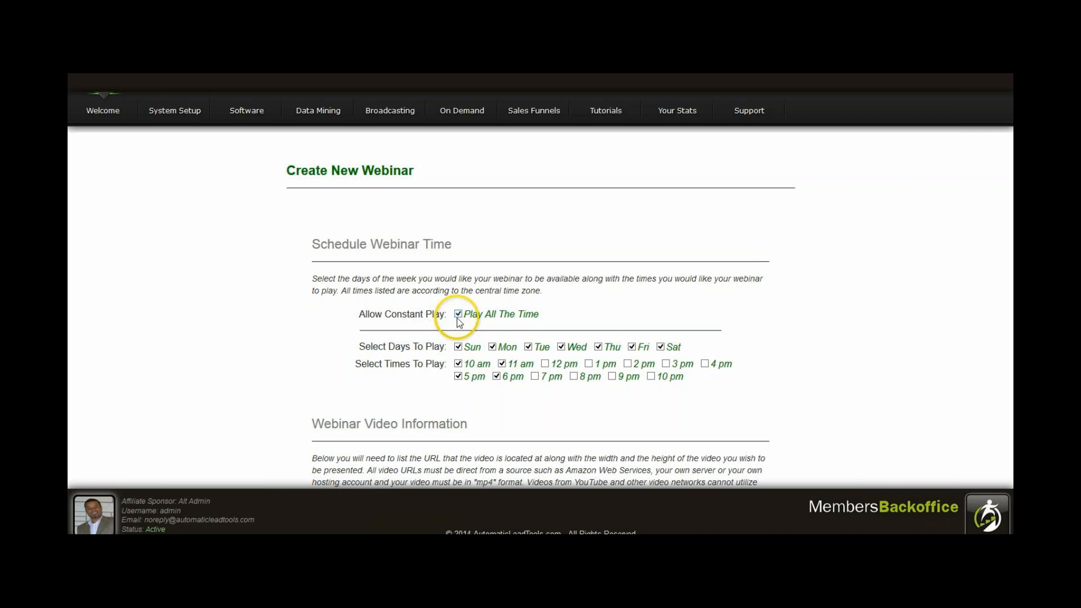
click(458, 346)
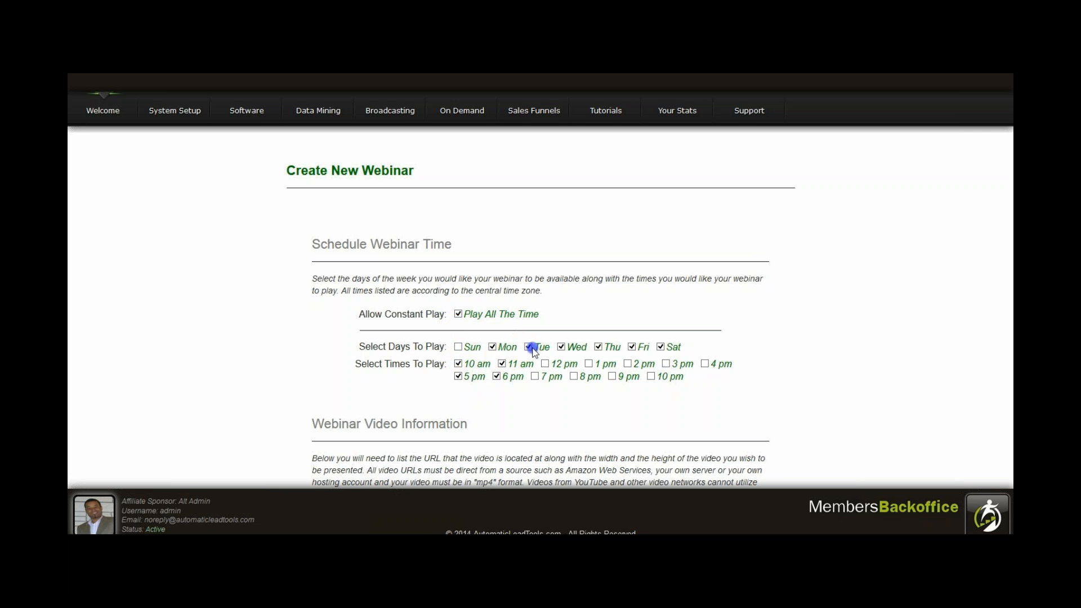
click(493, 347)
click(528, 347)
click(561, 347)
click(598, 347)
click(631, 347)
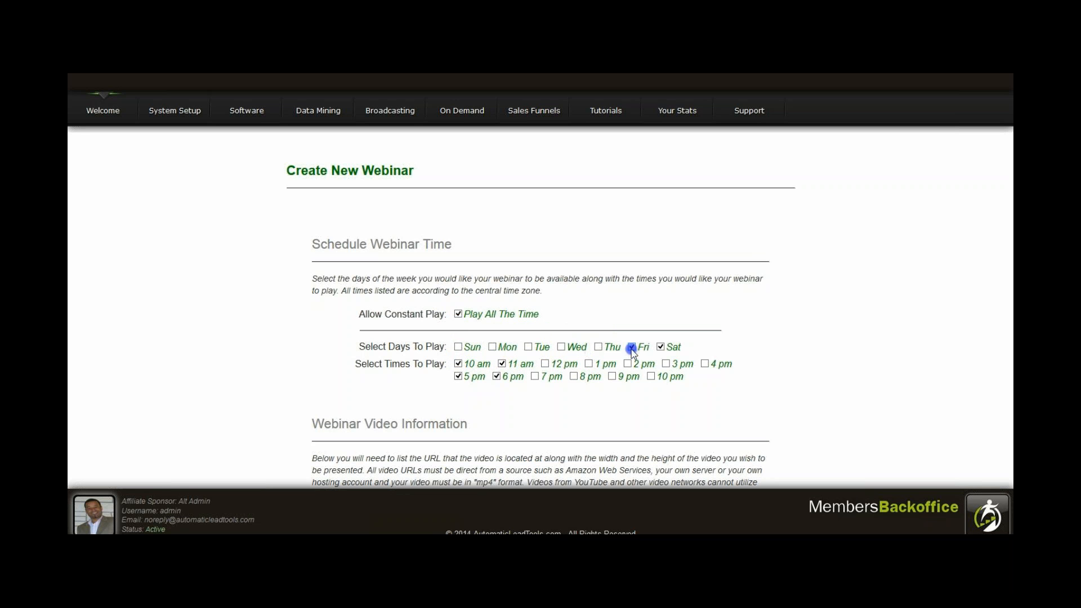
click(660, 346)
click(457, 363)
click(459, 376)
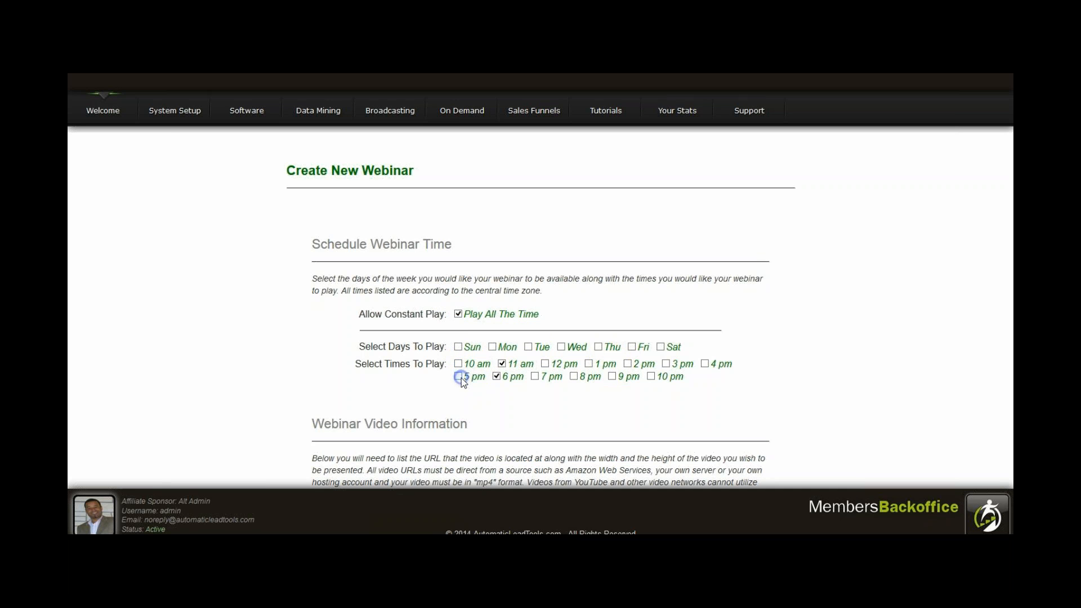
click(496, 377)
scroll(503, 365, down, 1)
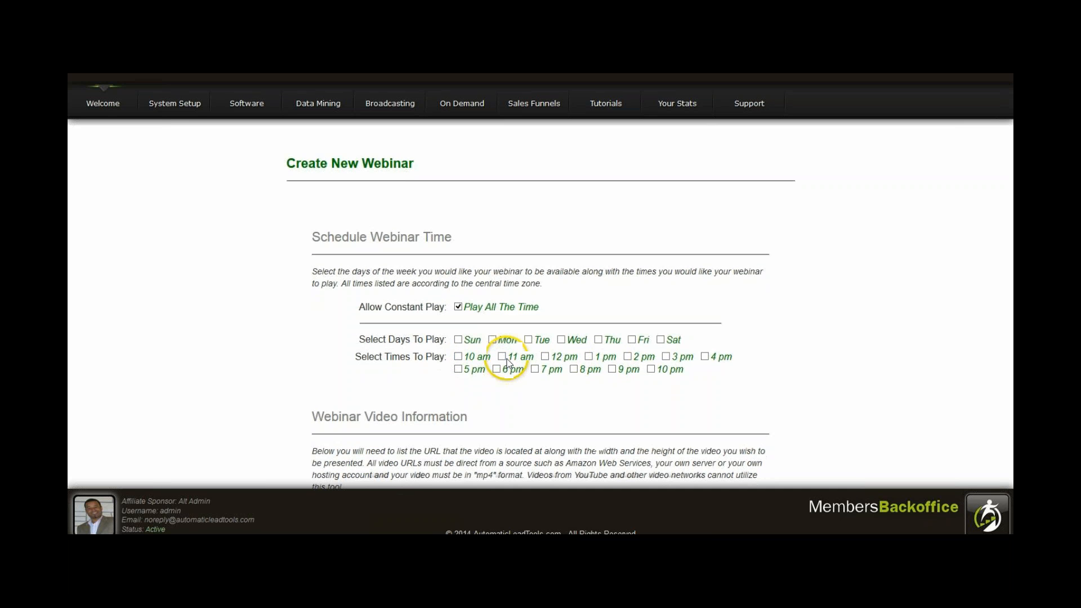
click(502, 357)
scroll(507, 363, down, 3)
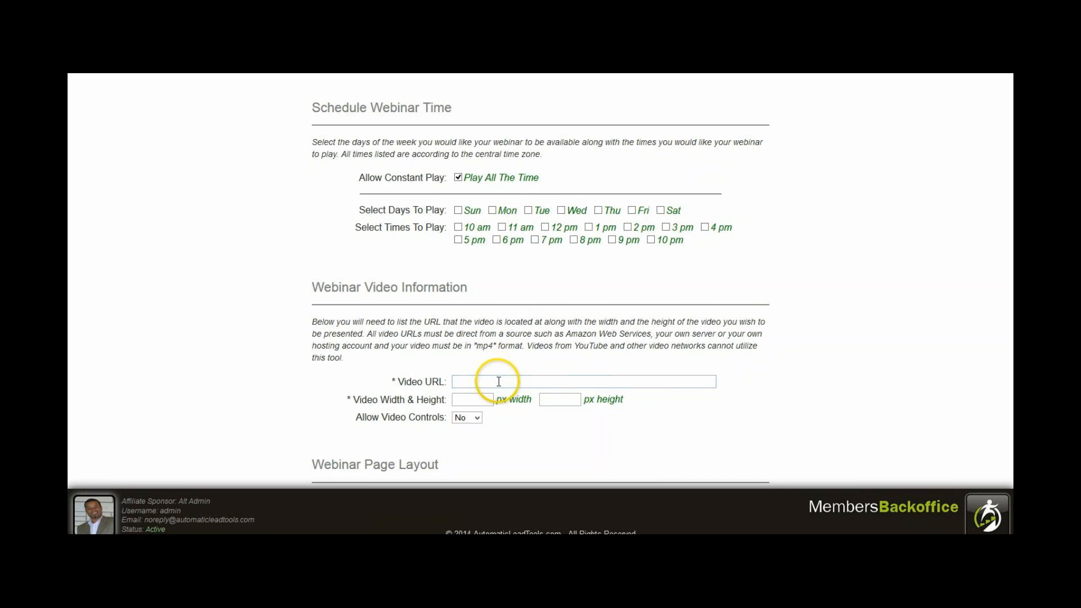
text(https://s3.amazonaws.com/automaticleadtools/Comp+plan+Video.mp4)
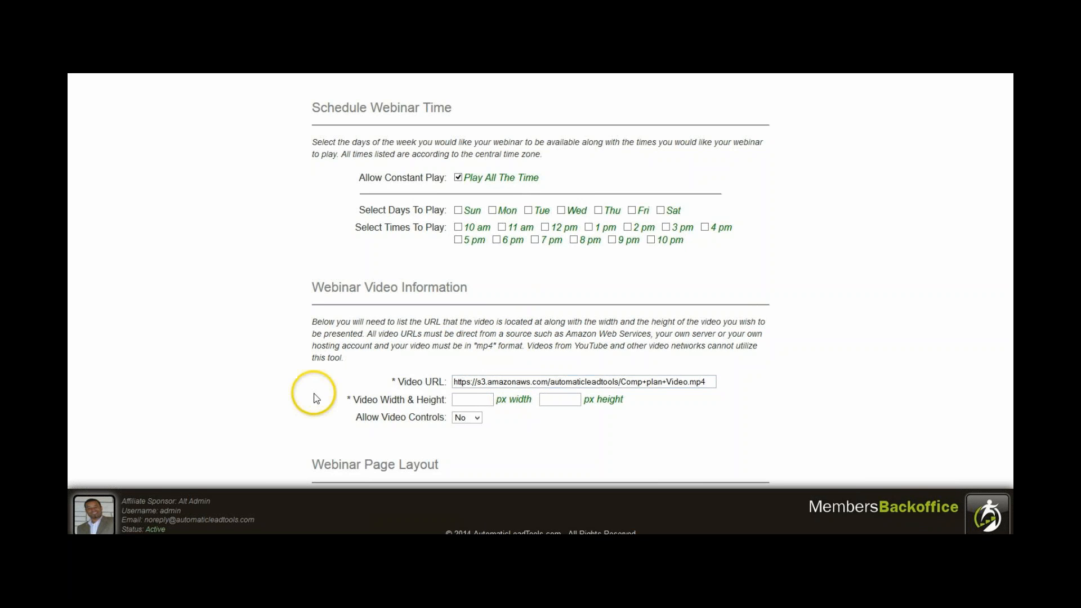
scroll(318, 405, down, 1)
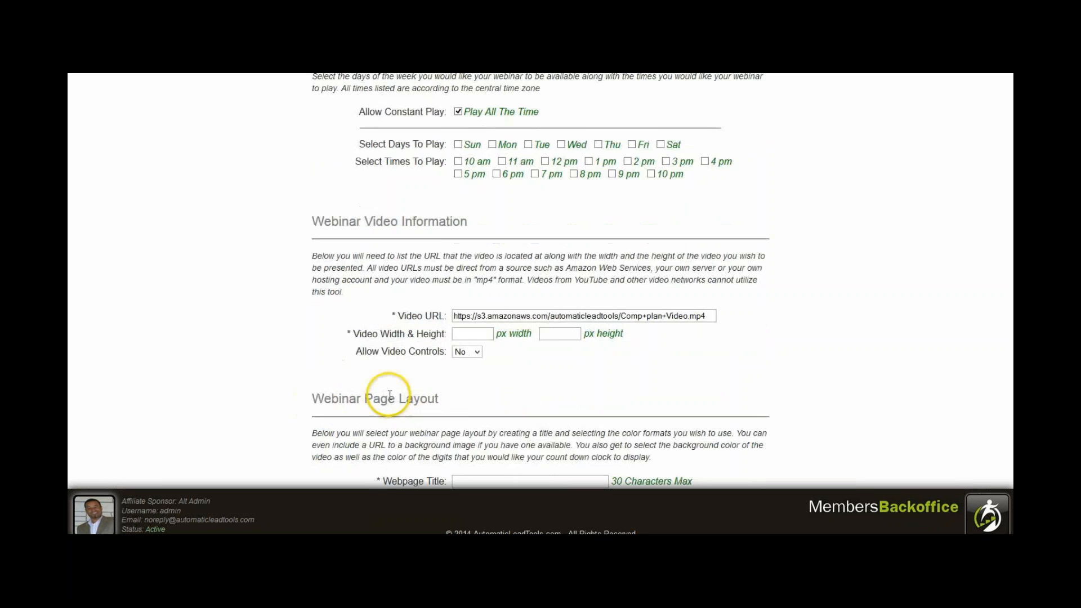
click(486, 334)
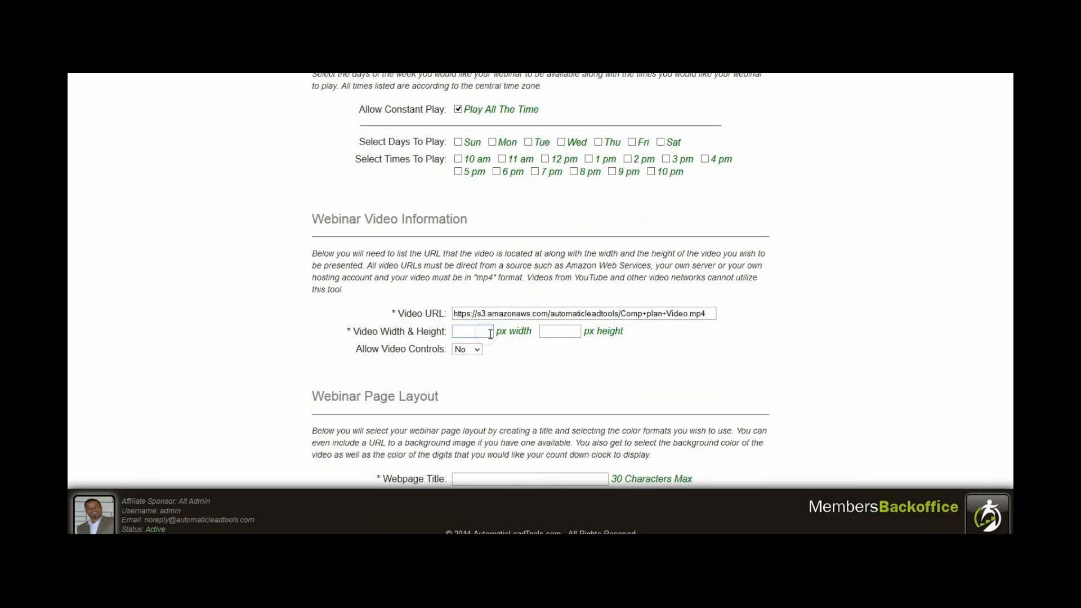
text(0)
key(BackSpace)
text(900)
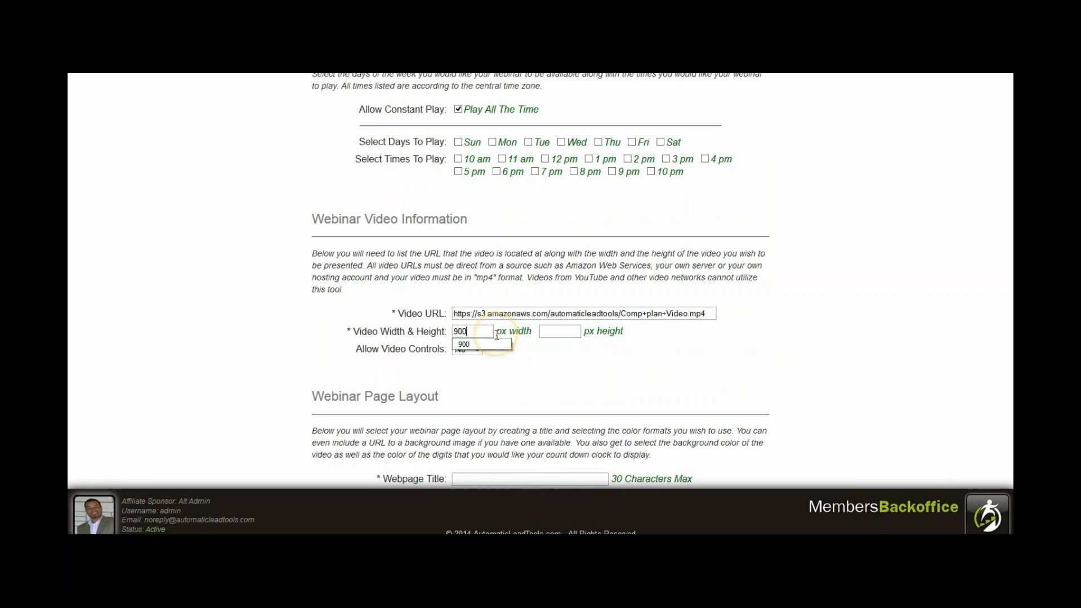
key(Tab)
text(500)
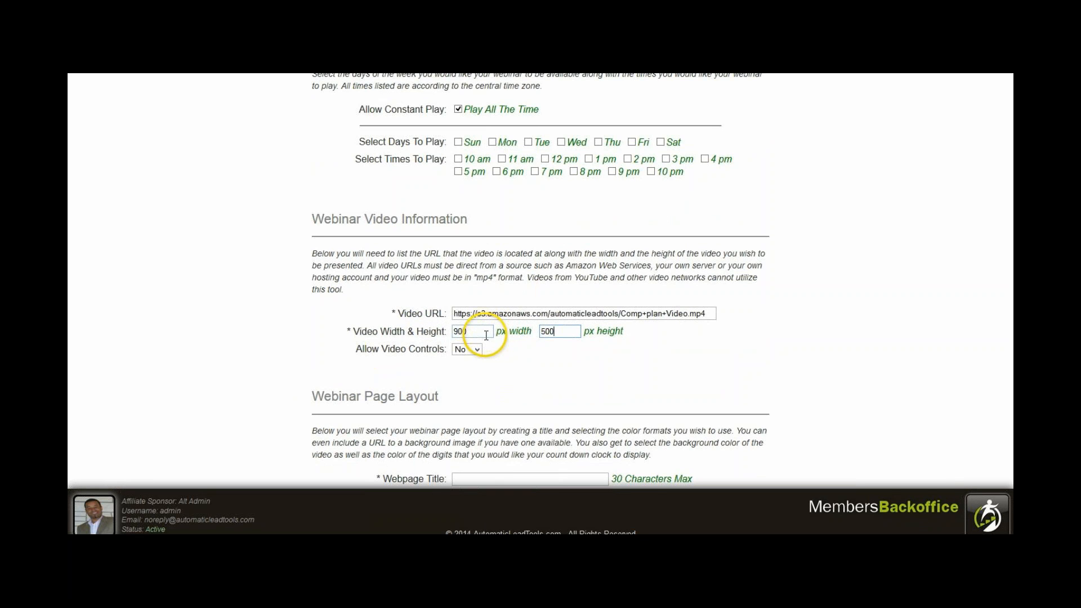
Set the Allow Video Controls option to No for the webinar video.
click(461, 350)
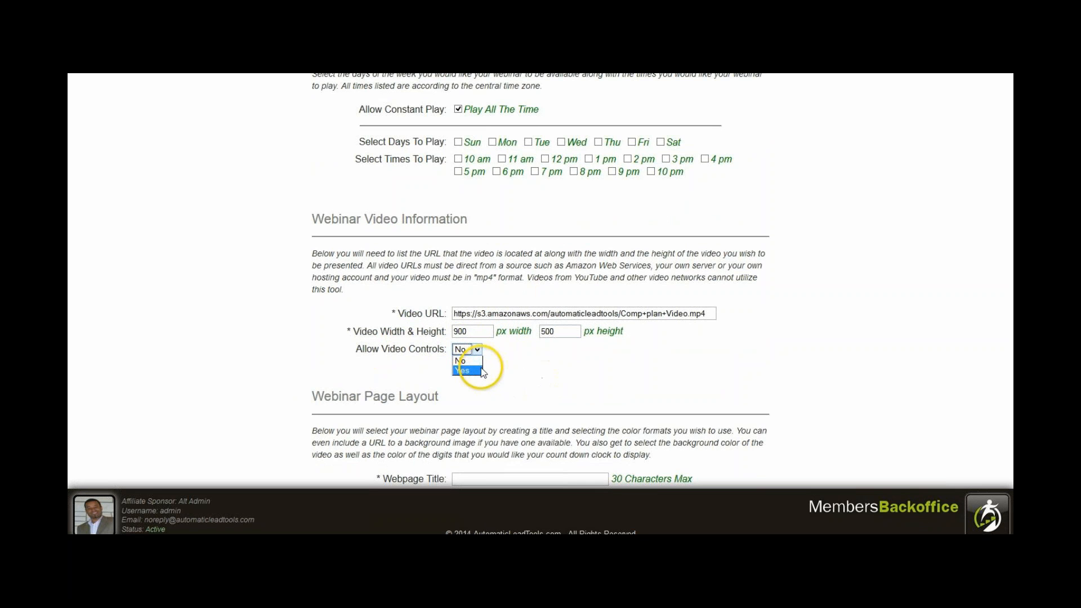
click(481, 368)
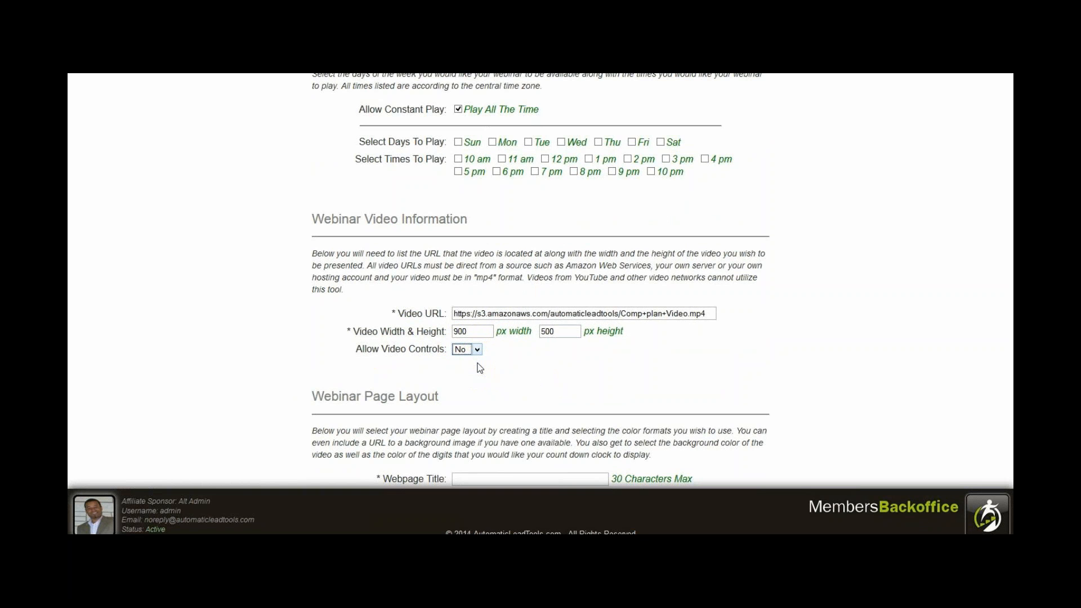
click(483, 385)
Enter "Automatic Lead Tools - The Best EVER!" as the webpage title in the webinar page layout.
scroll(493, 363, down, 1)
scroll(493, 363, down, 1)
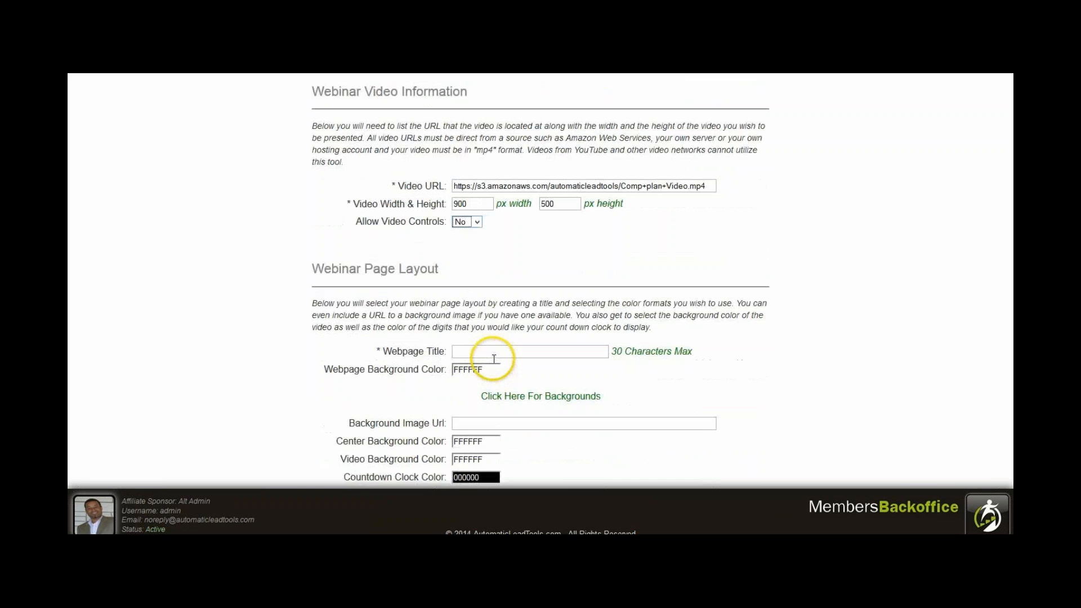
click(502, 342)
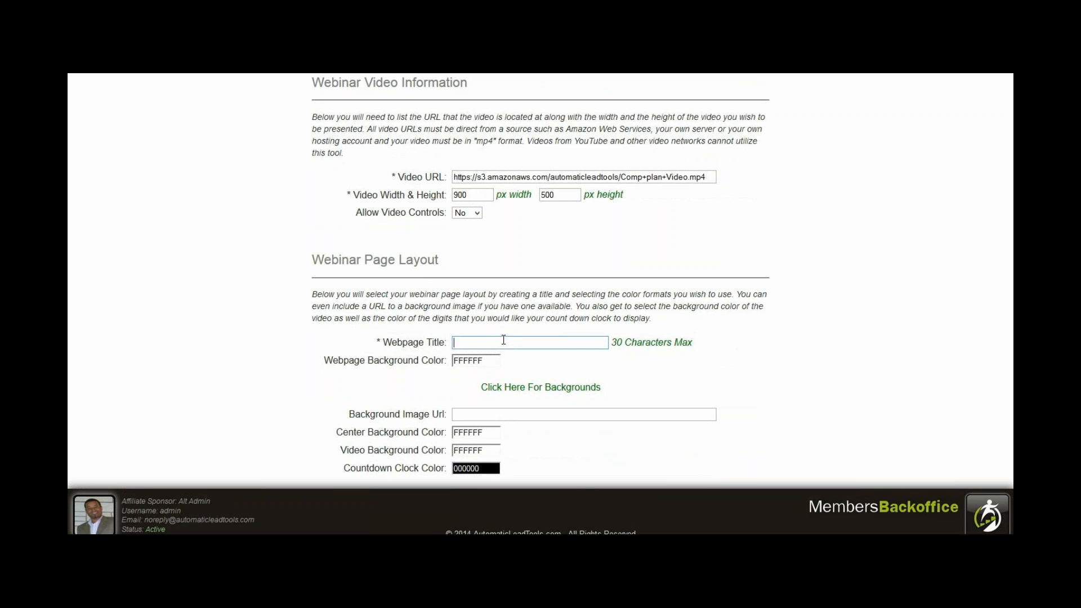
text(Automatic Lead Tools - The Best EVER!)
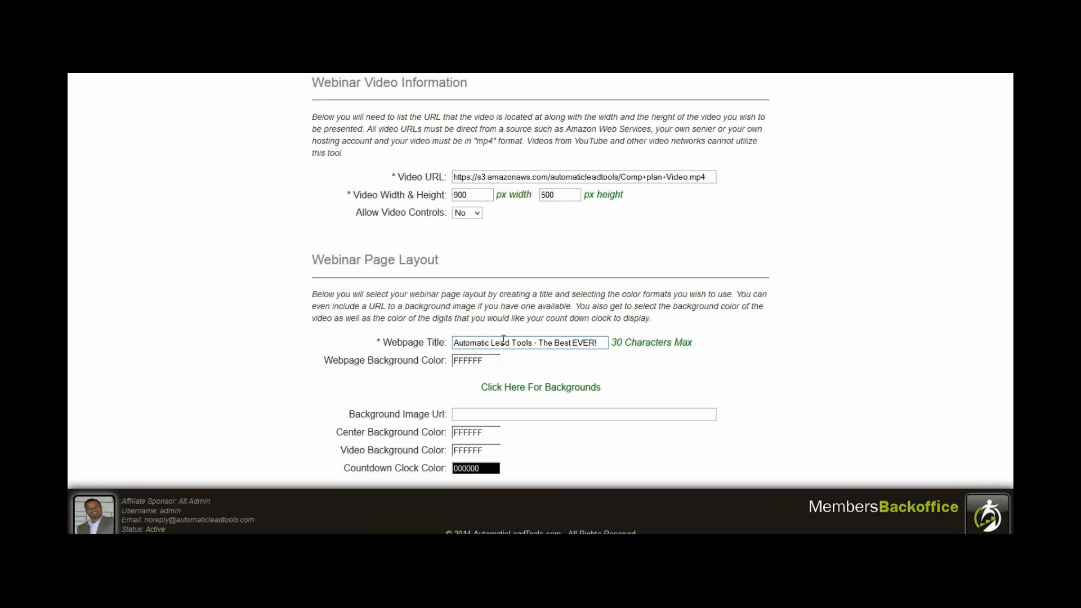
Set the webpage background color to the green shade 2AD111.
click(470, 360)
click(549, 375)
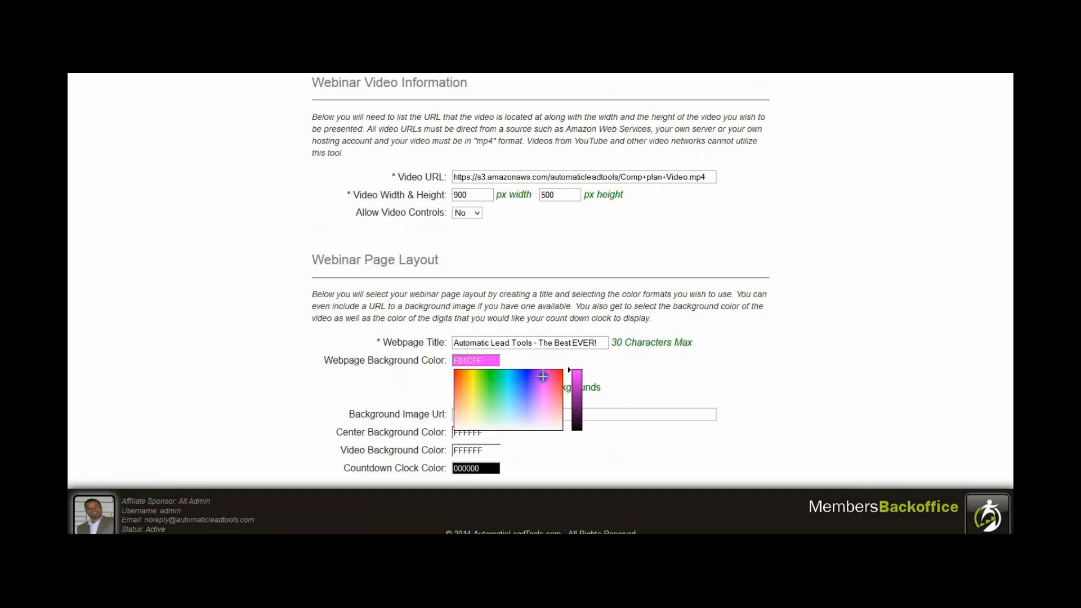
click(487, 374)
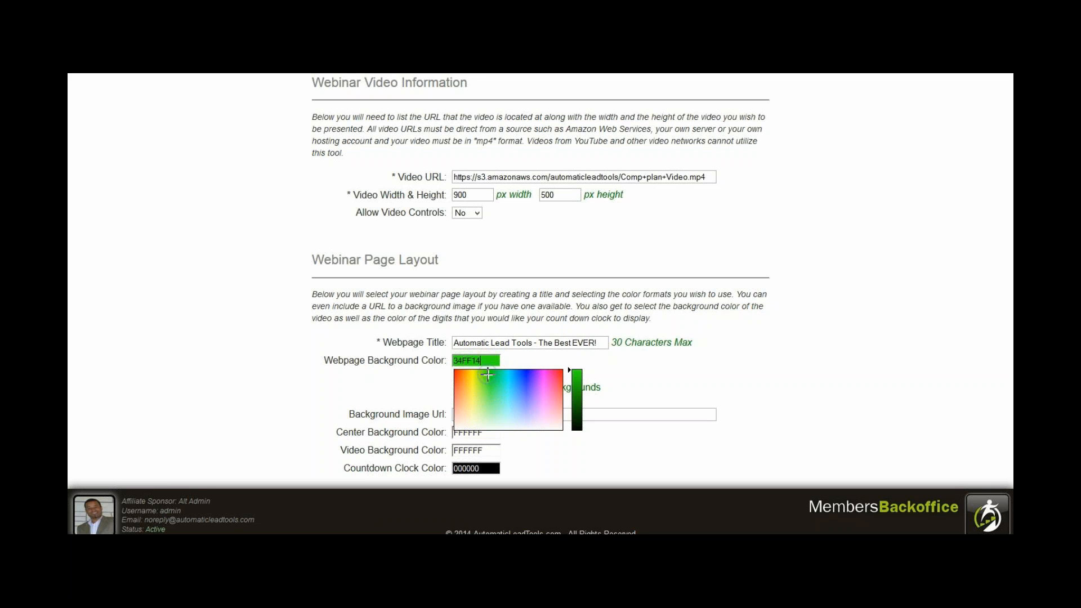
click(578, 388)
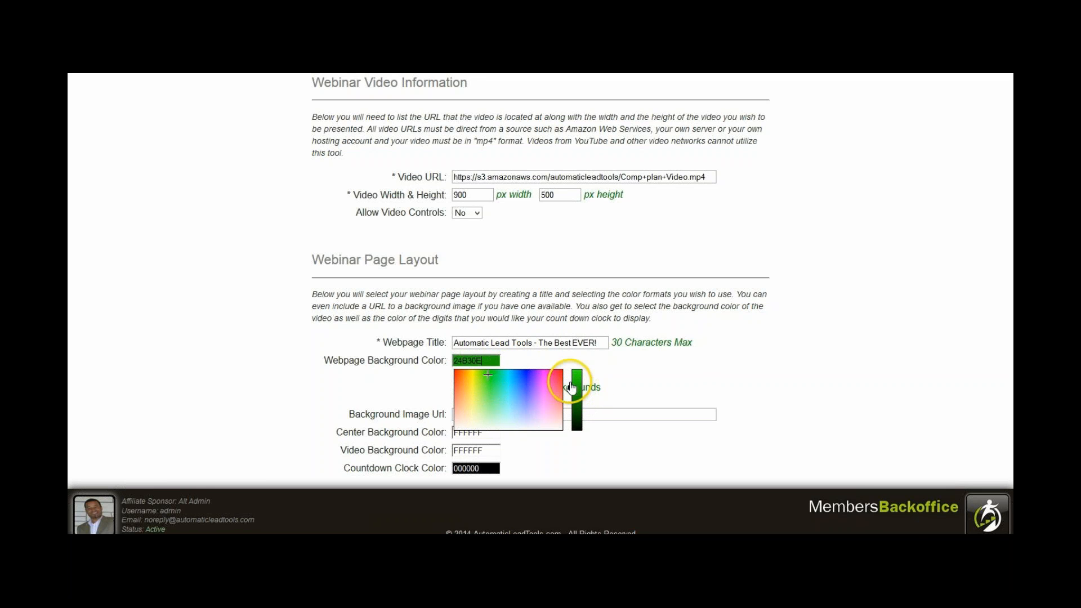
click(580, 381)
click(656, 381)
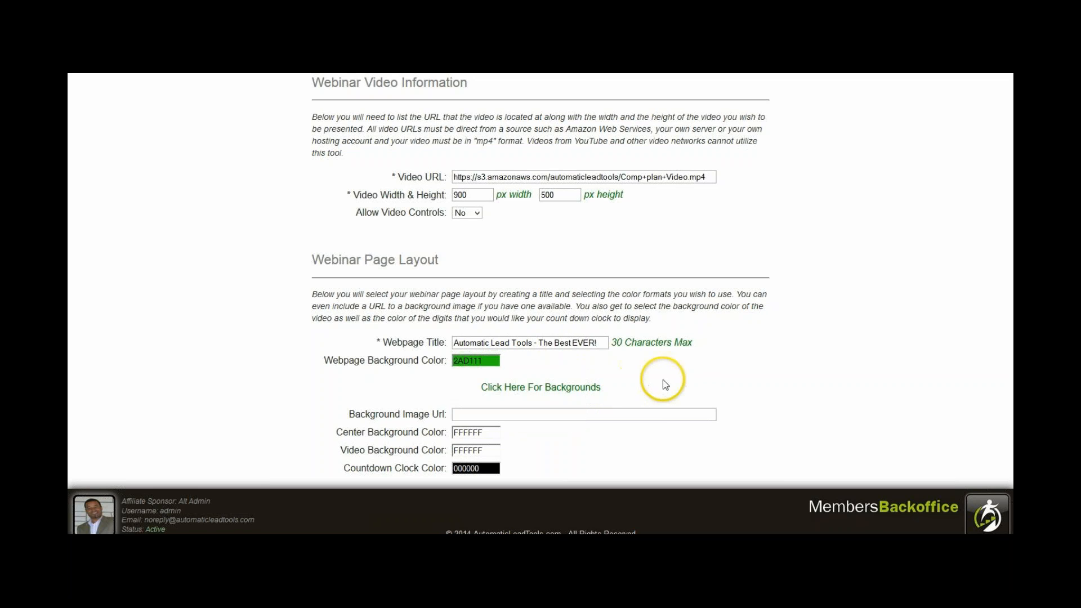
Open the gallery of ready-made webinar backgrounds and look through its images in reverse order.
click(500, 394)
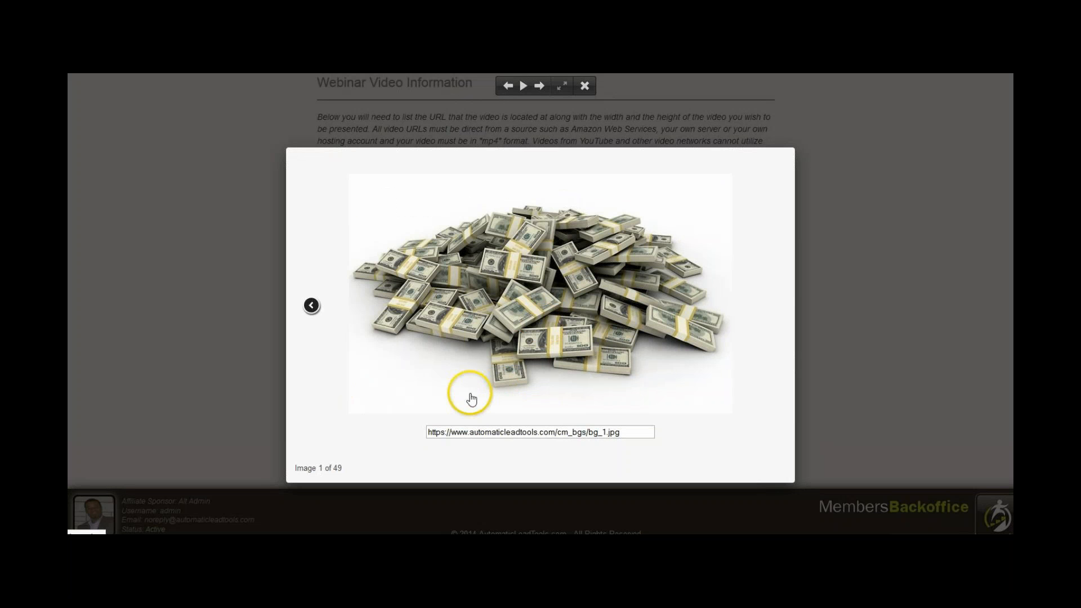
click(311, 305)
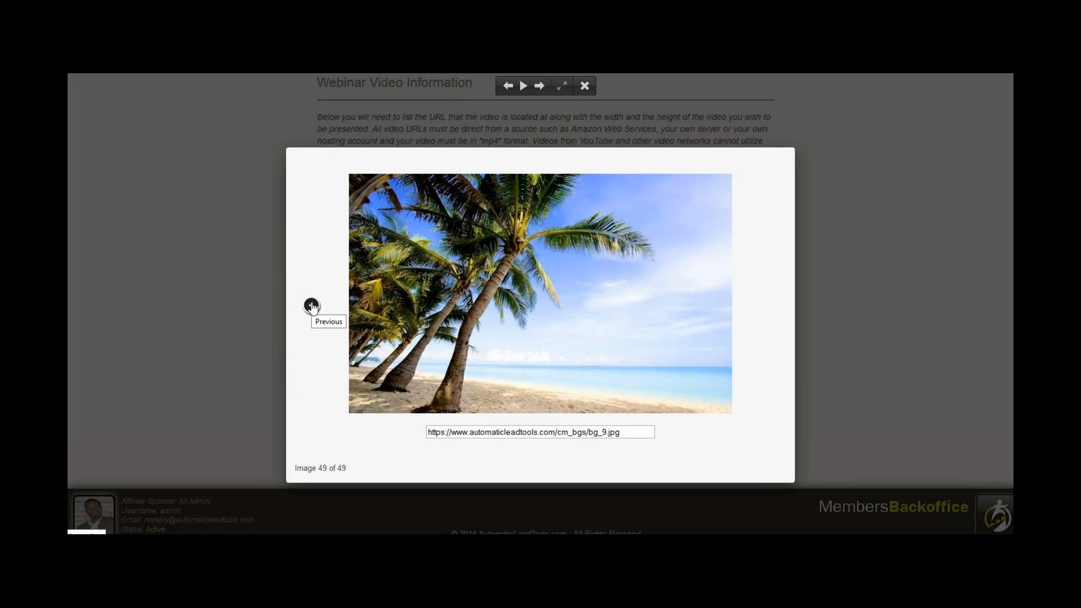
click(312, 305)
click(311, 305)
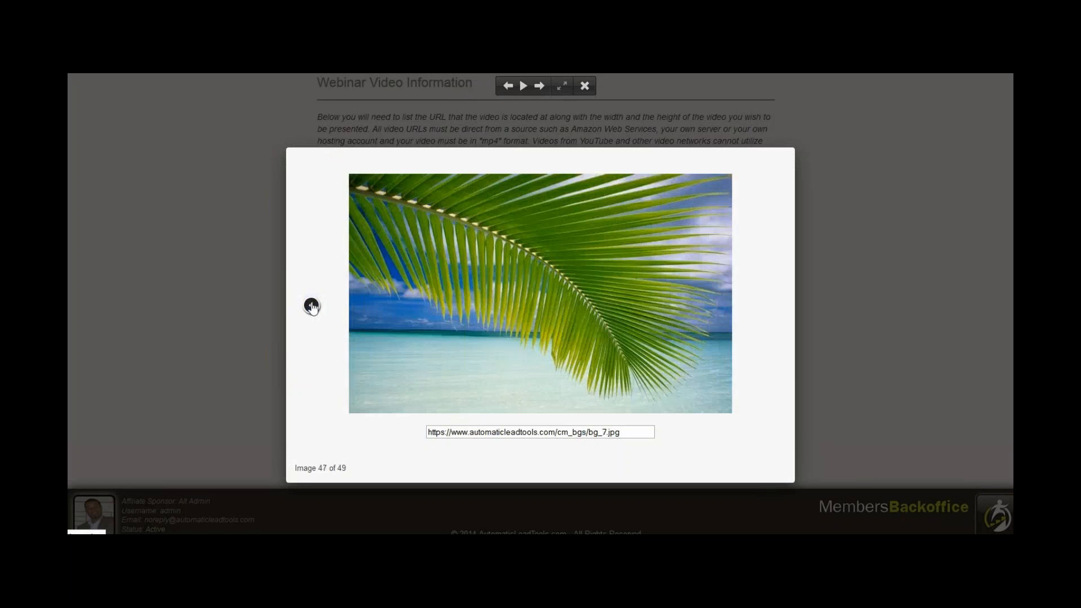
click(311, 305)
click(311, 305)
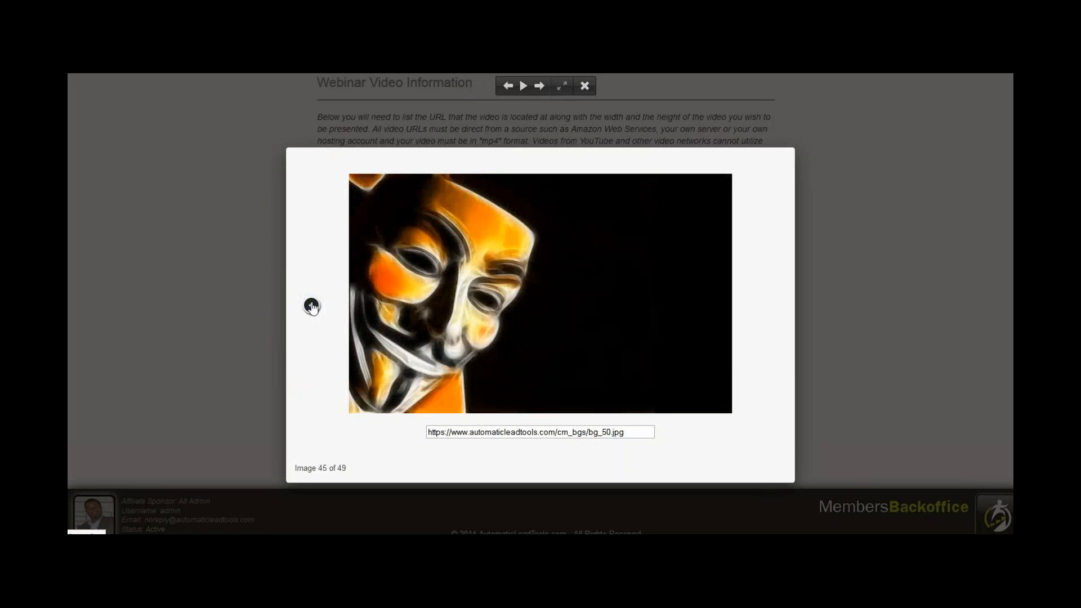
click(311, 305)
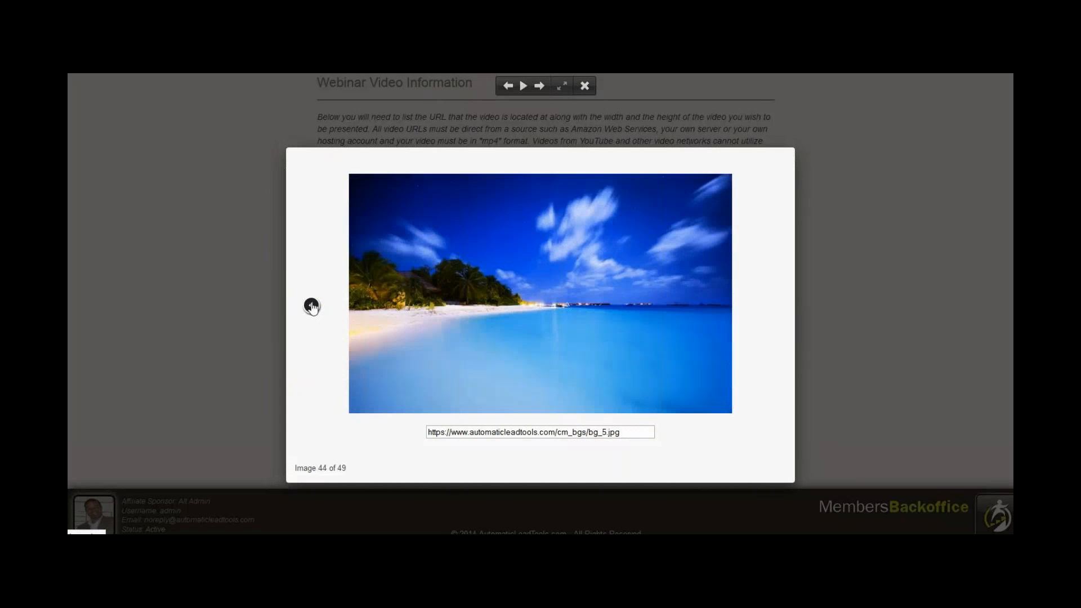
click(311, 305)
click(311, 305)
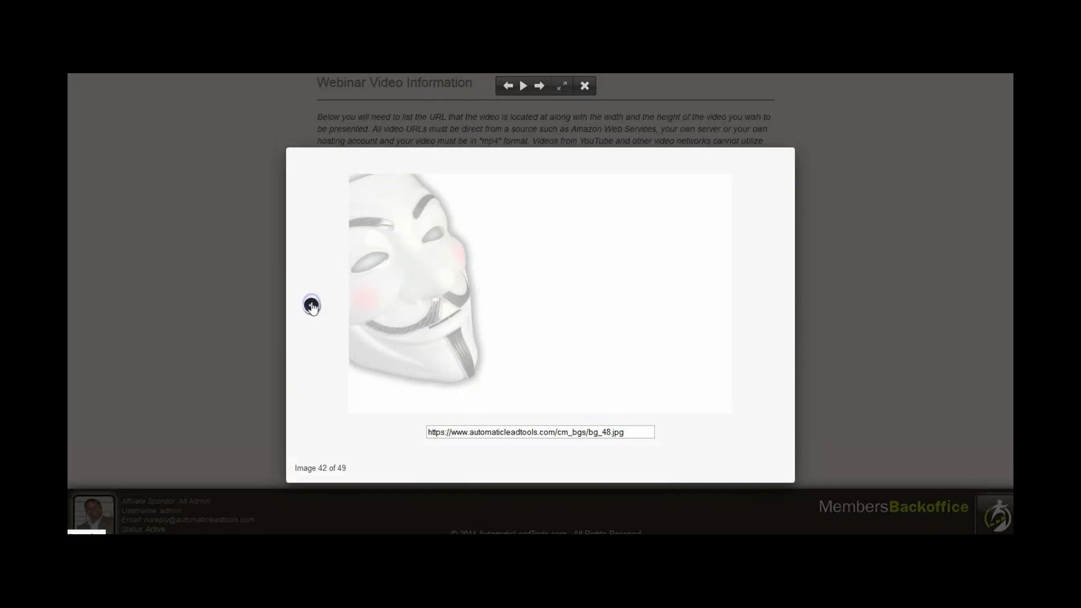
click(311, 305)
click(311, 306)
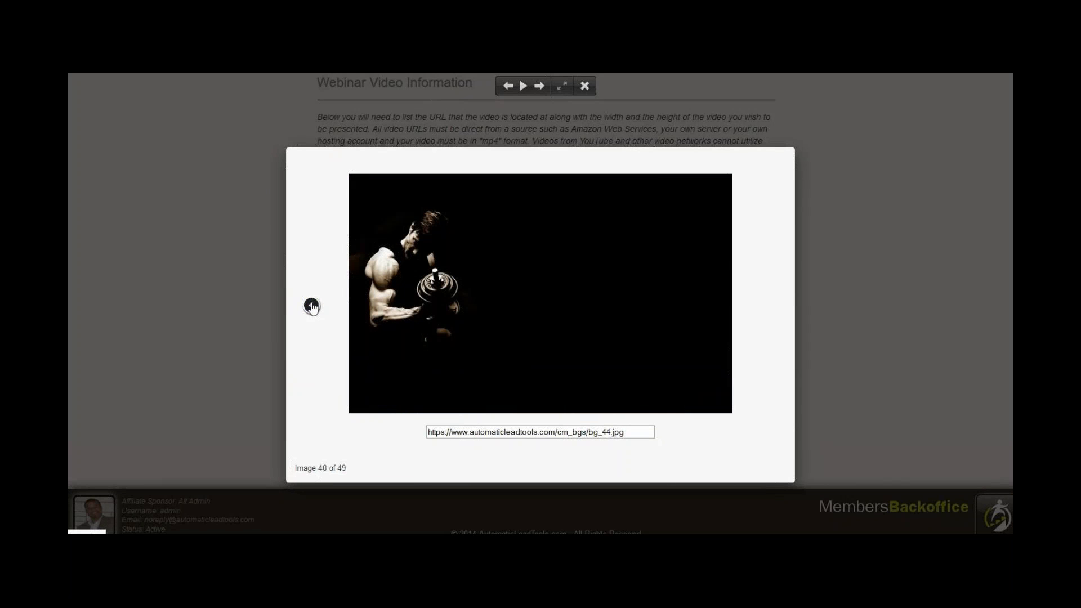
click(312, 306)
click(311, 305)
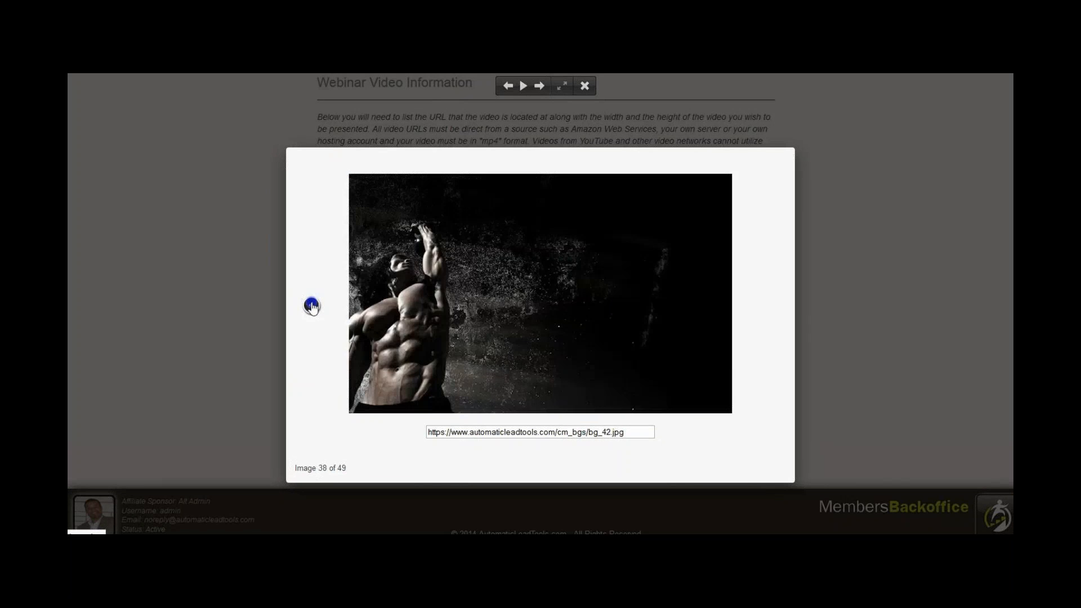
click(311, 305)
click(311, 305)
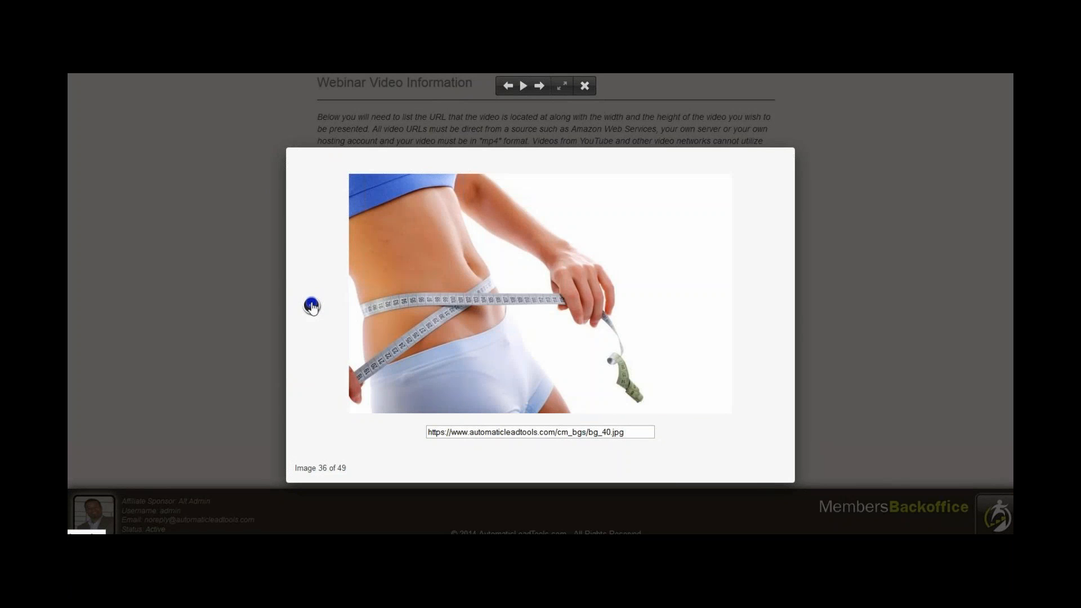
click(311, 305)
click(311, 305)
click(312, 305)
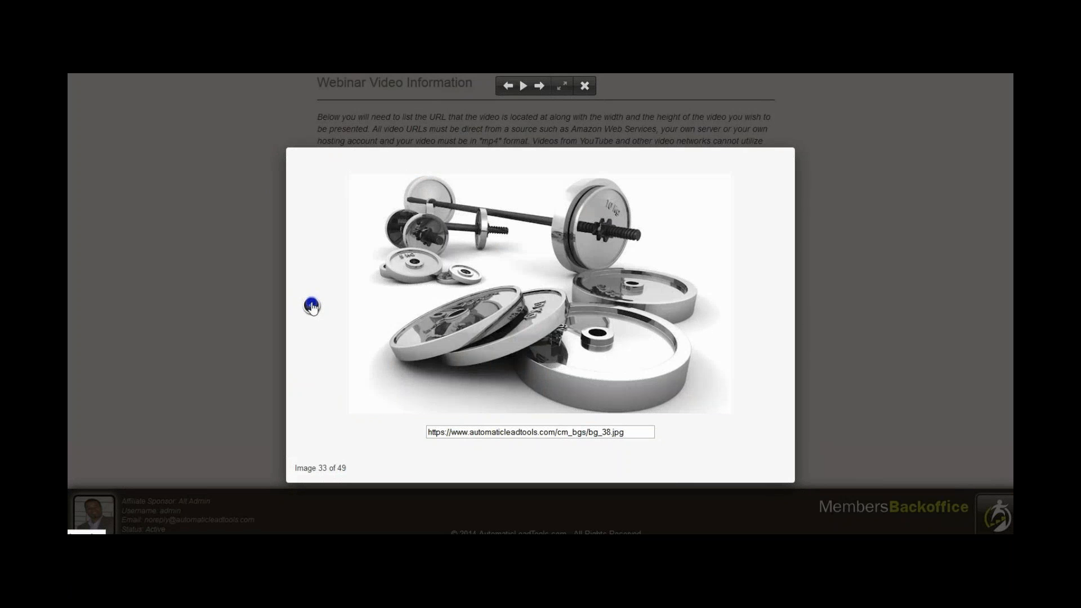
click(312, 306)
click(311, 305)
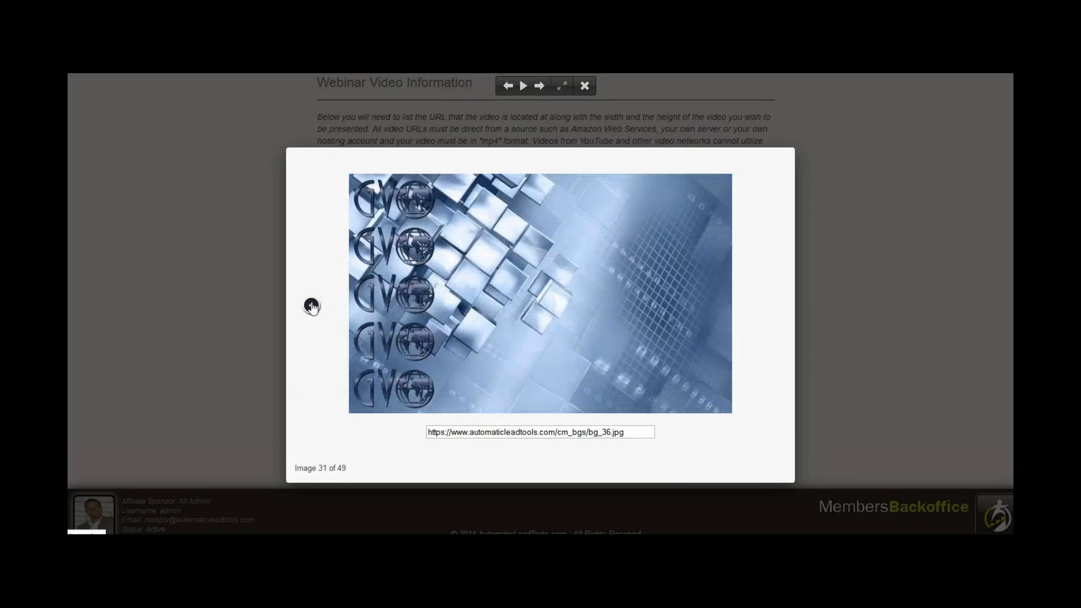
click(312, 305)
click(311, 305)
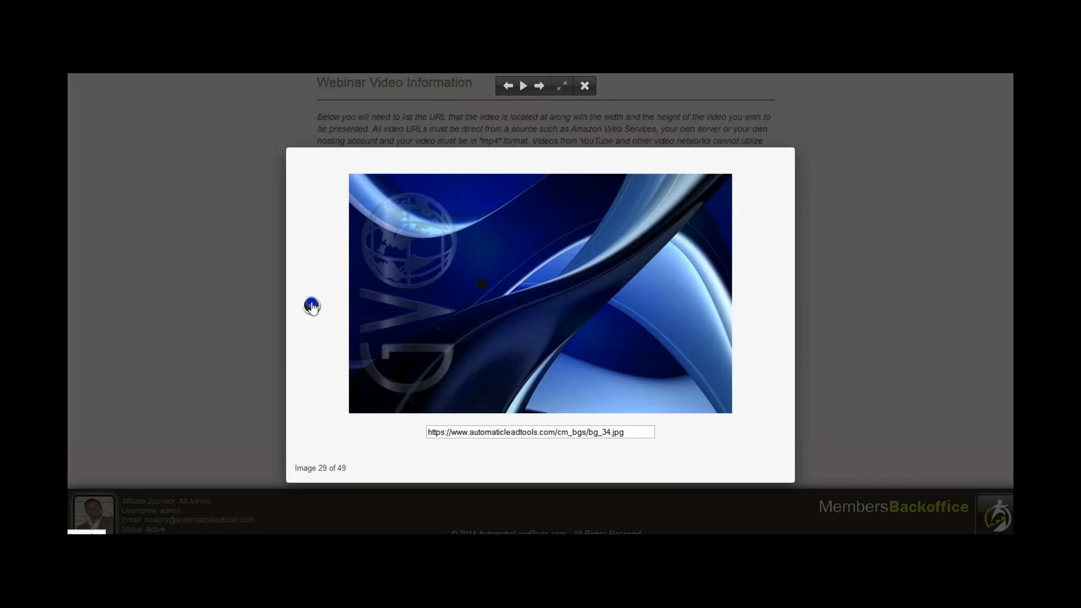
click(311, 305)
click(311, 306)
click(312, 305)
click(311, 305)
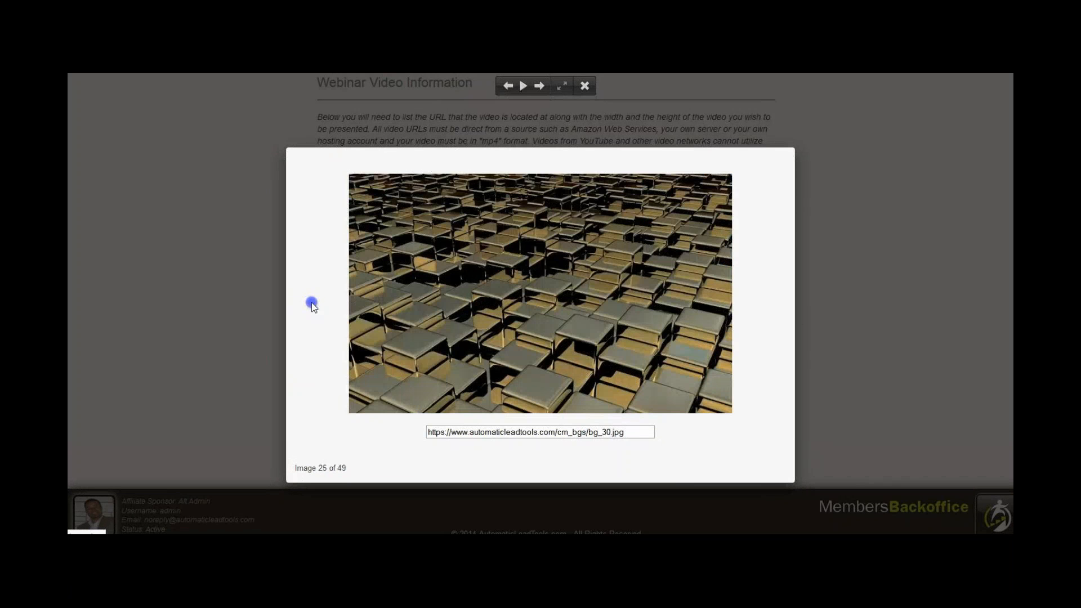
click(311, 305)
click(311, 305)
click(312, 305)
click(312, 305)
click(311, 306)
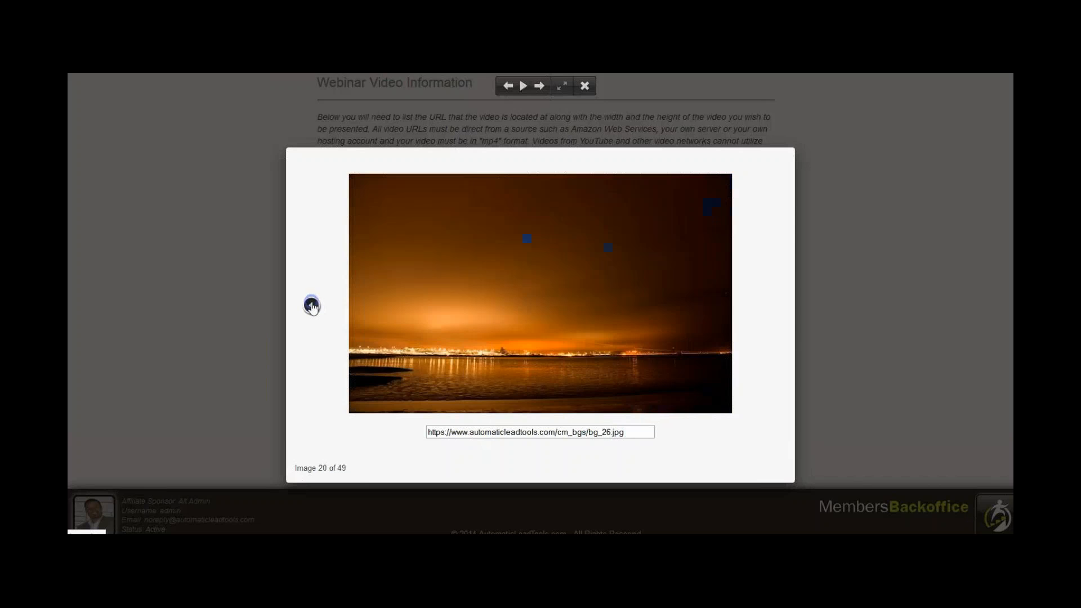
click(311, 305)
click(312, 306)
click(311, 305)
click(312, 305)
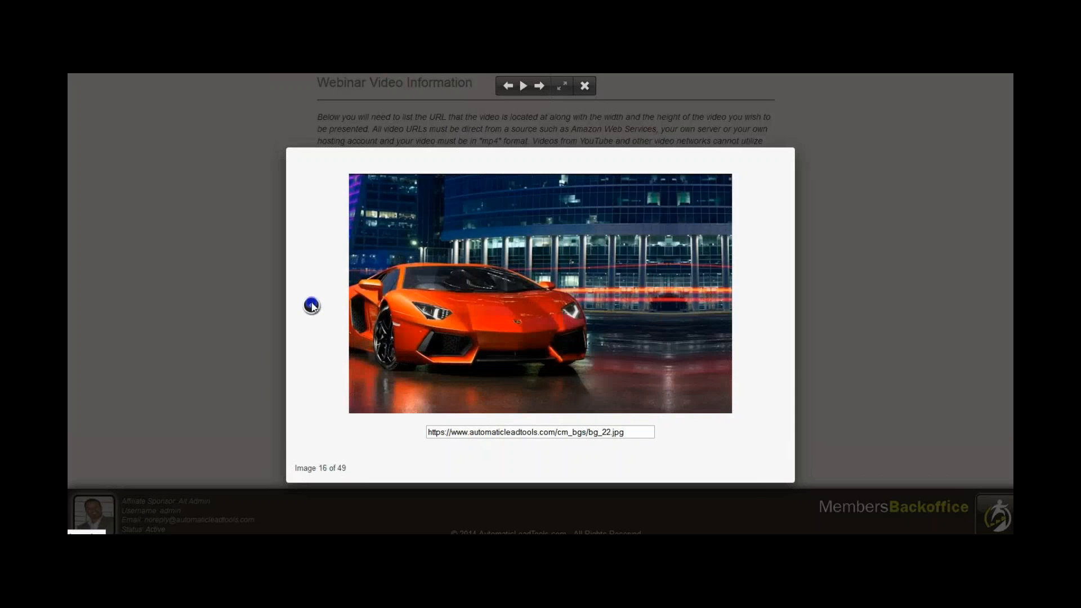
click(311, 305)
click(311, 305)
click(311, 306)
click(311, 305)
Compare the yacht, vault door, car and jet backgrounds in the gallery and settle on the private jet at sunset, bg_18.jpg.
click(769, 308)
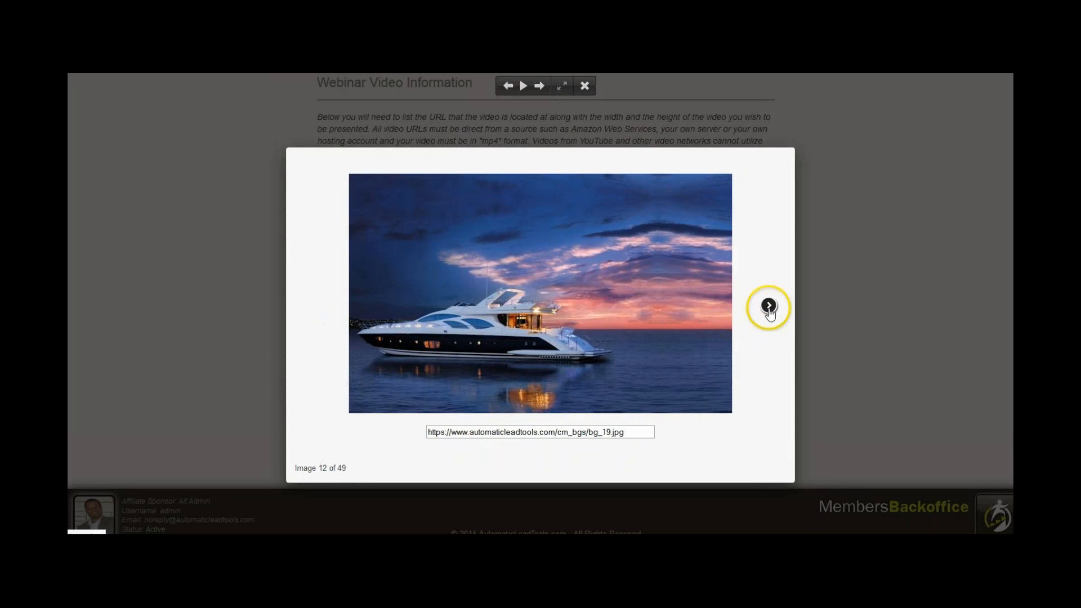
click(311, 305)
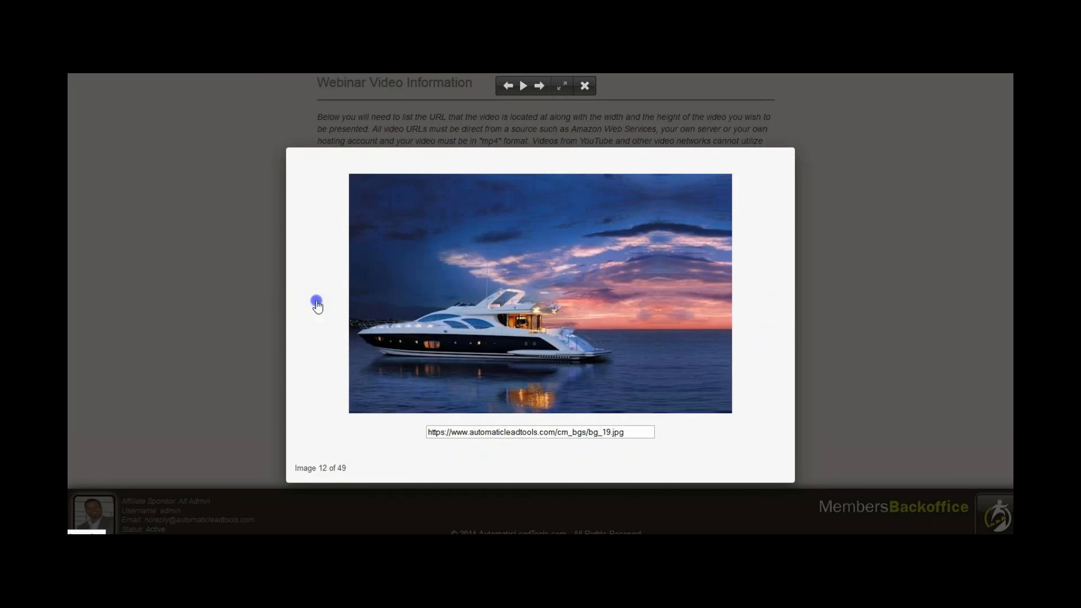
click(311, 305)
click(312, 305)
click(312, 306)
click(753, 313)
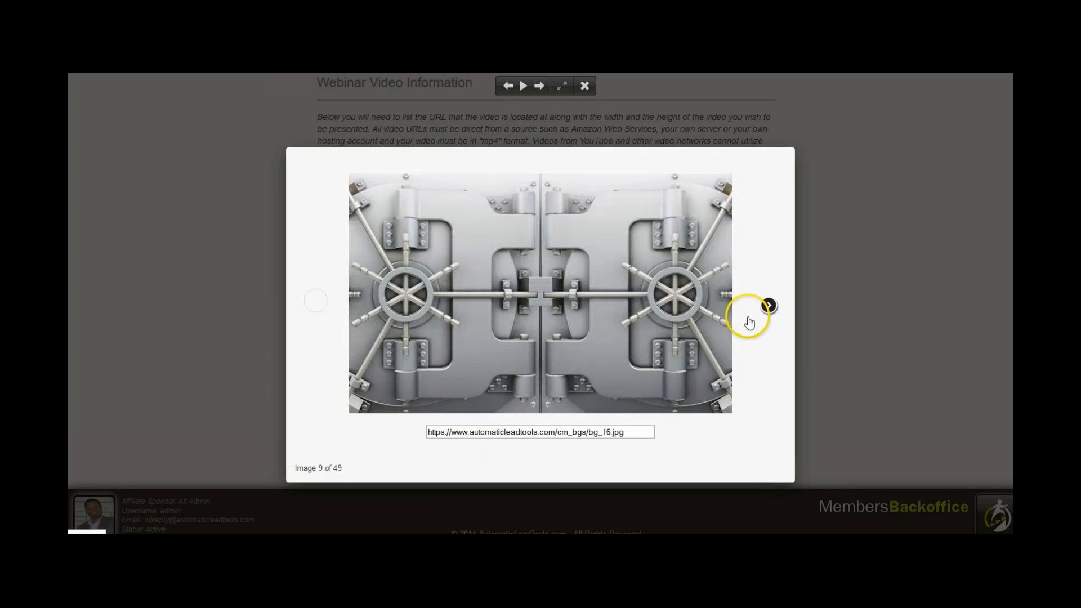
click(765, 307)
click(596, 349)
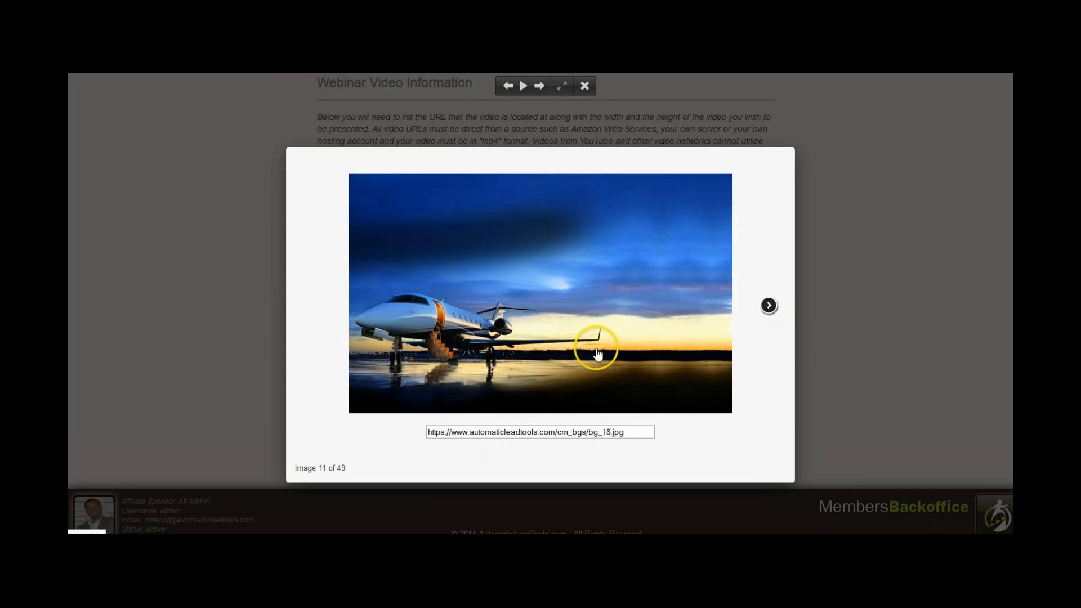
click(312, 307)
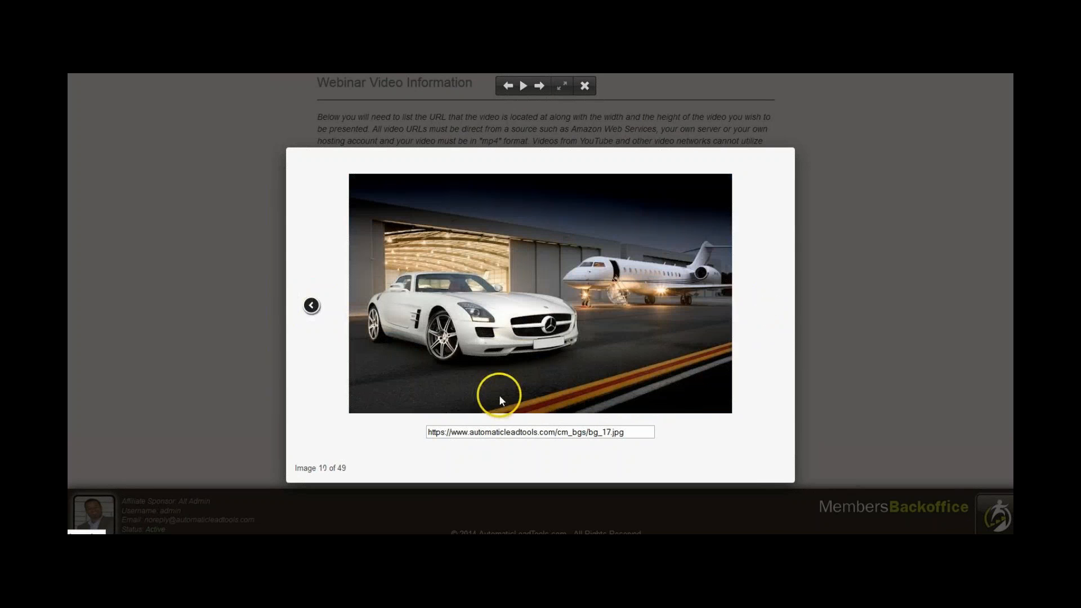
click(593, 445)
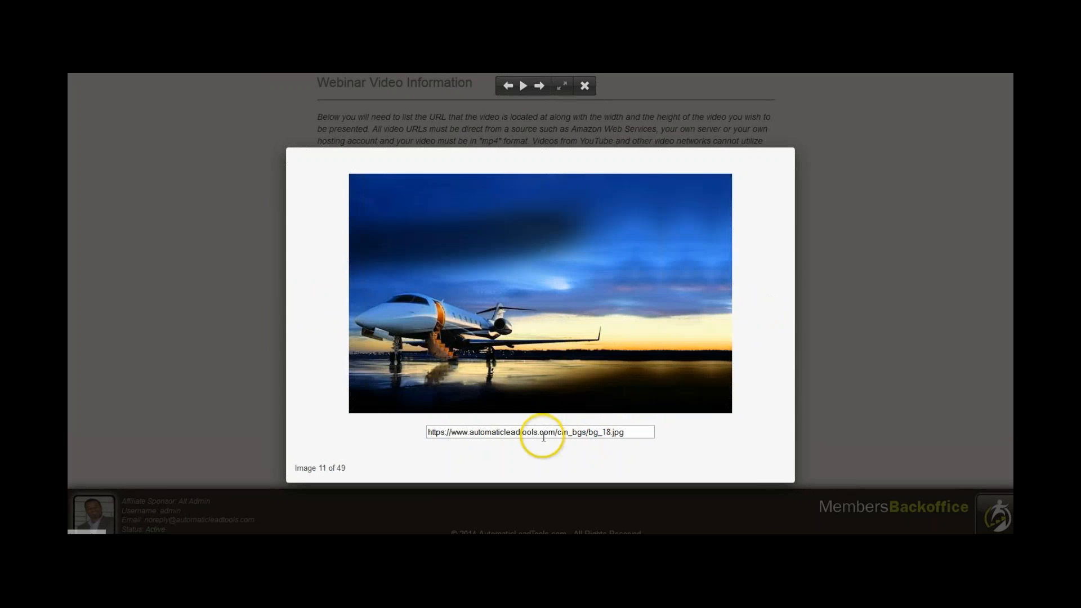
click(502, 432)
key(ctrl+a)
key(ctrl+c)
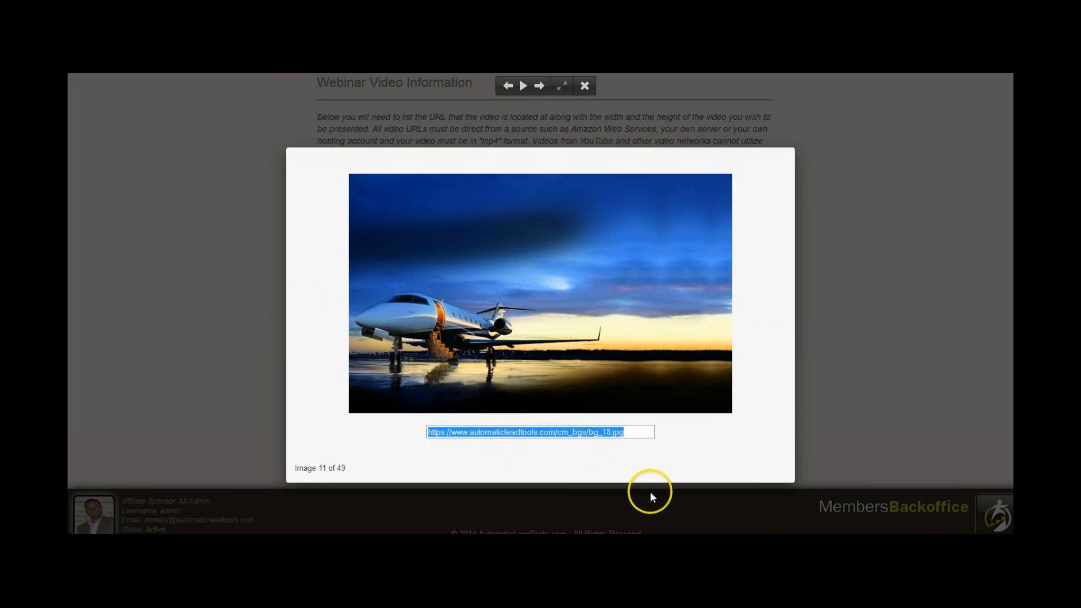
click(858, 181)
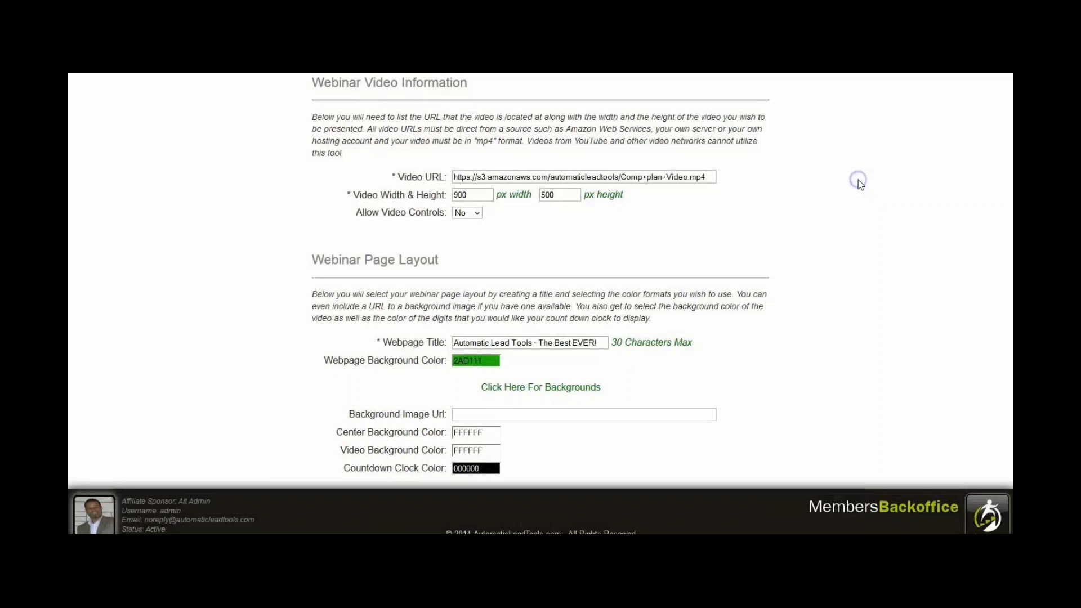
click(529, 415)
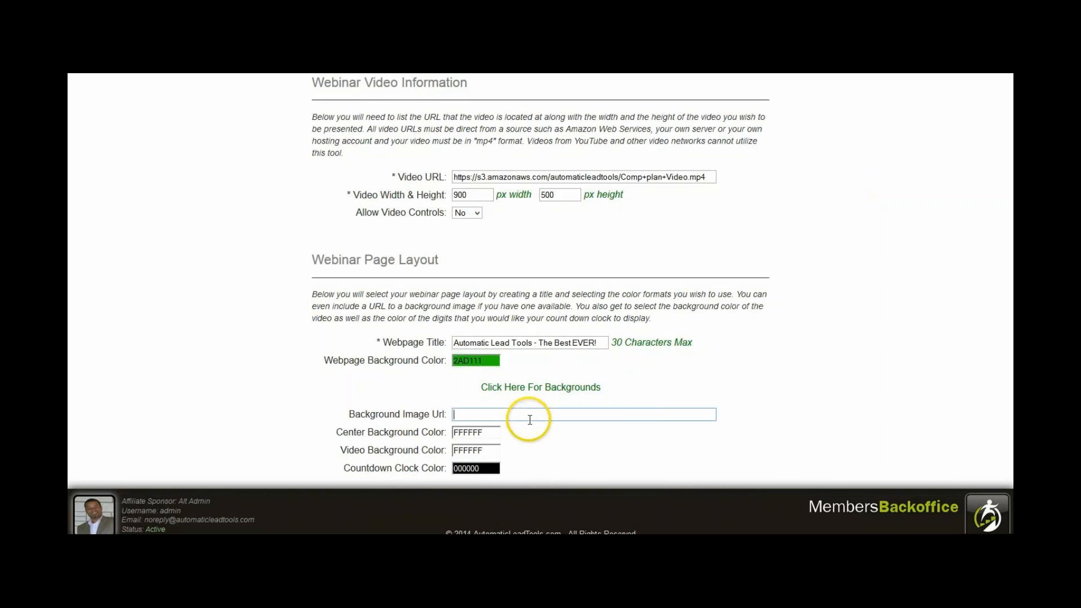
key(ctrl+v)
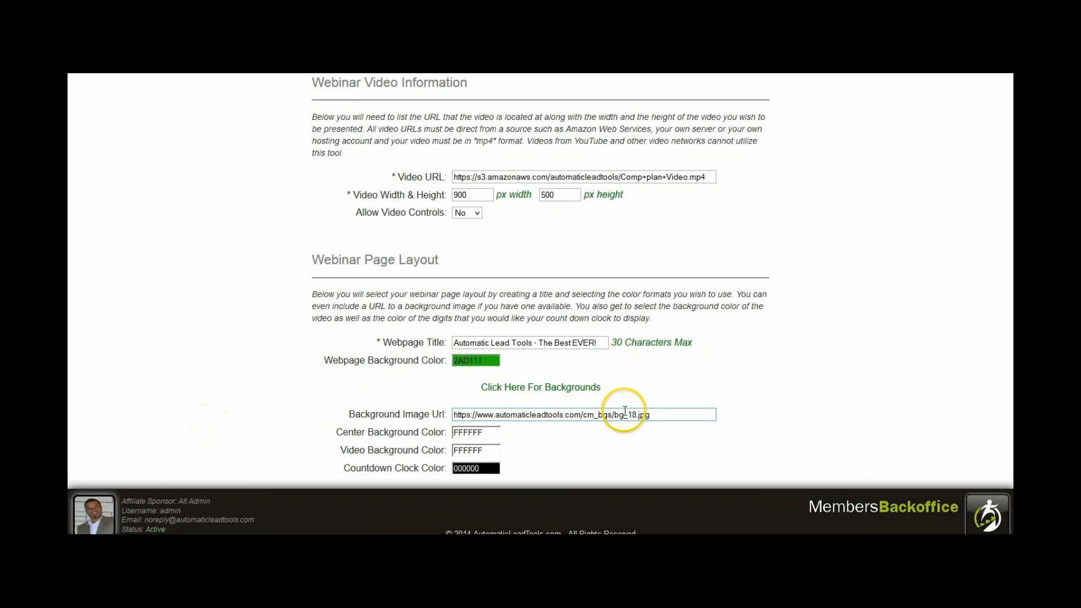
click(777, 403)
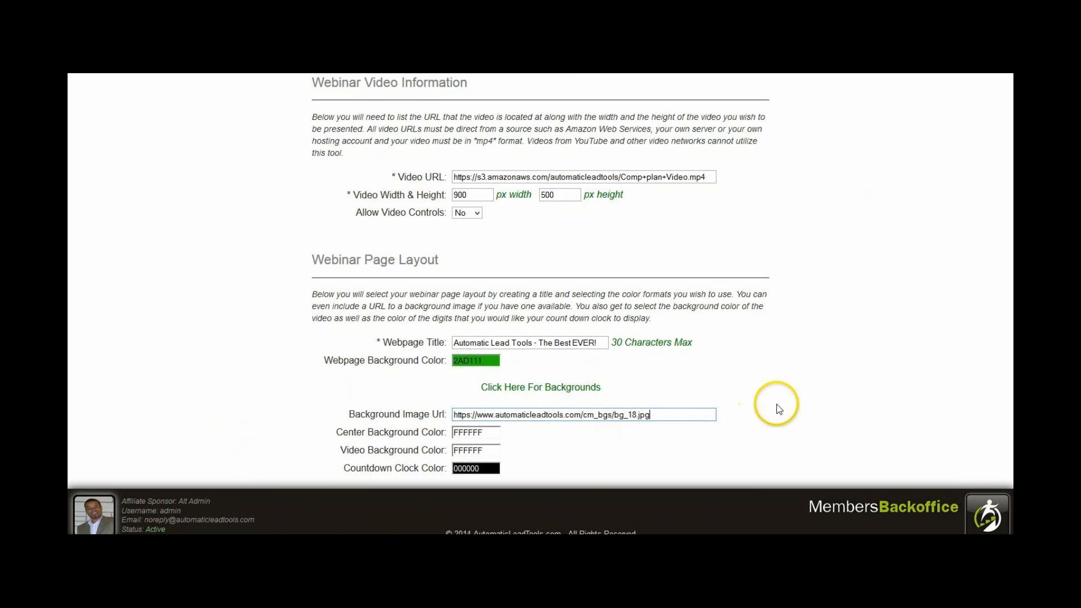
Set the Center Background Color of the webinar page to the blue shade 1736FF.
scroll(779, 408, down, 1)
scroll(457, 376, down, 1)
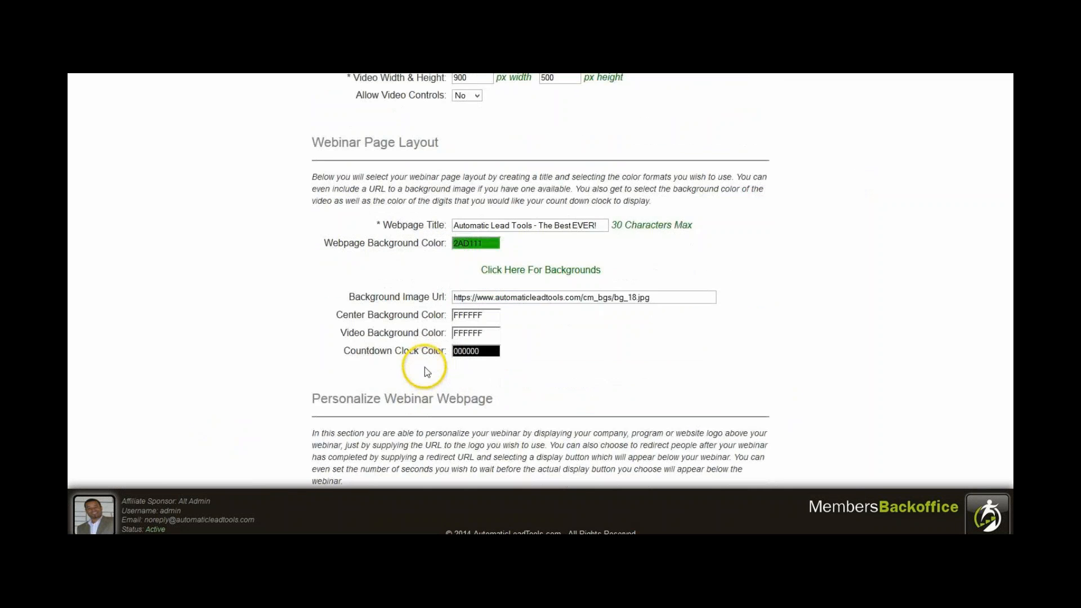
click(459, 298)
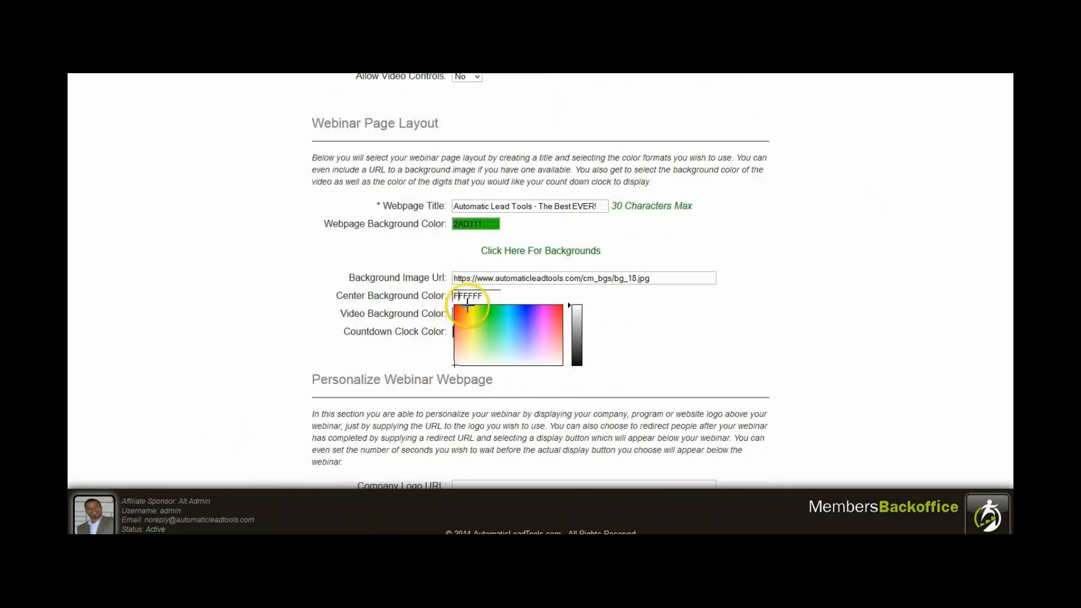
click(525, 310)
click(681, 313)
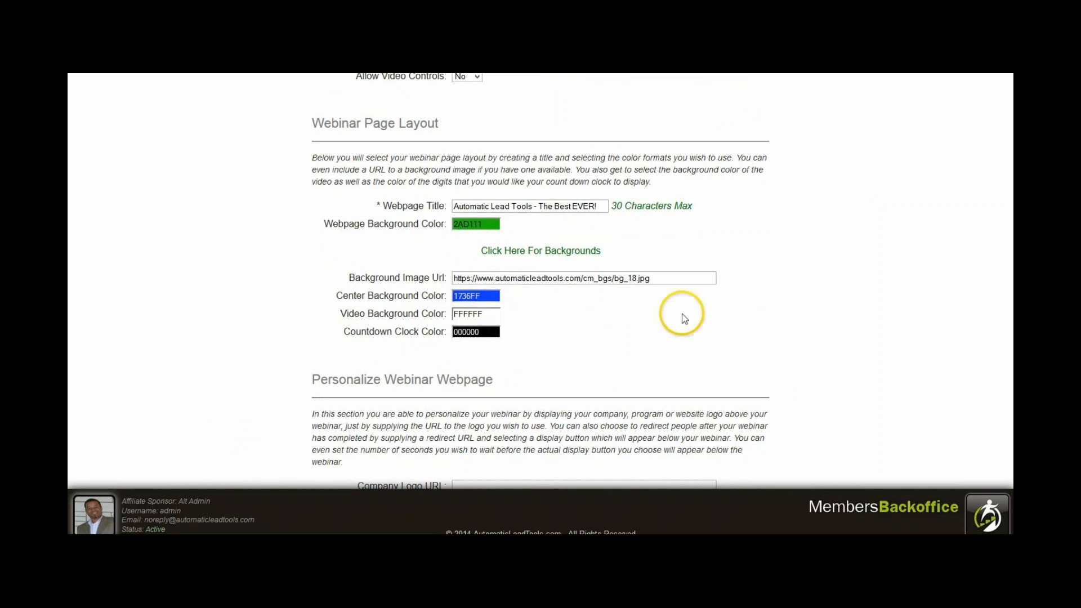
Set the Video Background Color to the orange shade FF6314.
click(458, 314)
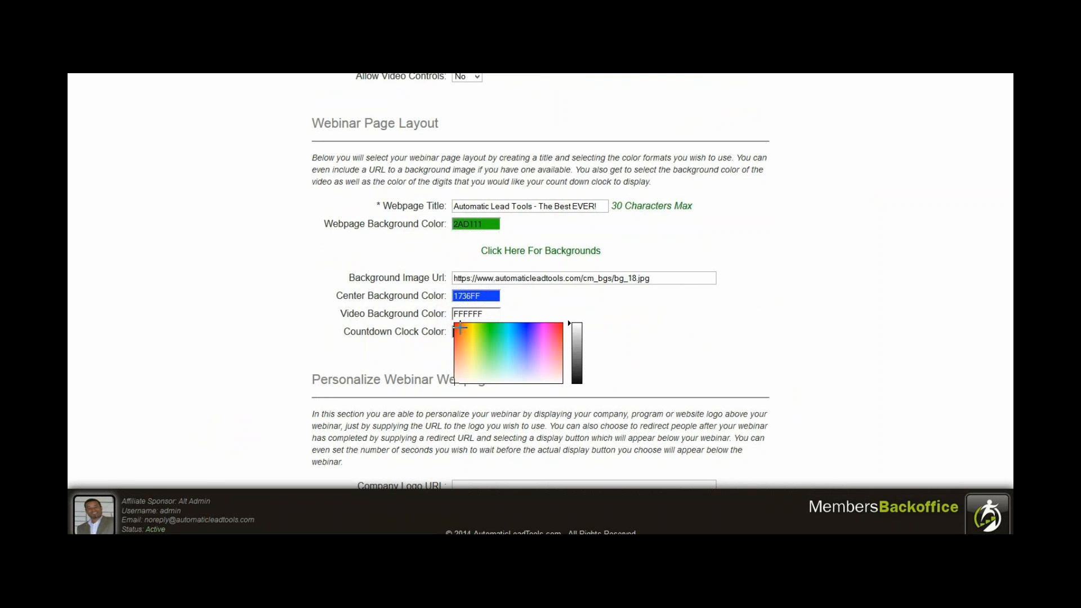
click(459, 326)
click(765, 299)
click(779, 334)
Set the Countdown Clock Color to the red shade FF142C.
click(496, 332)
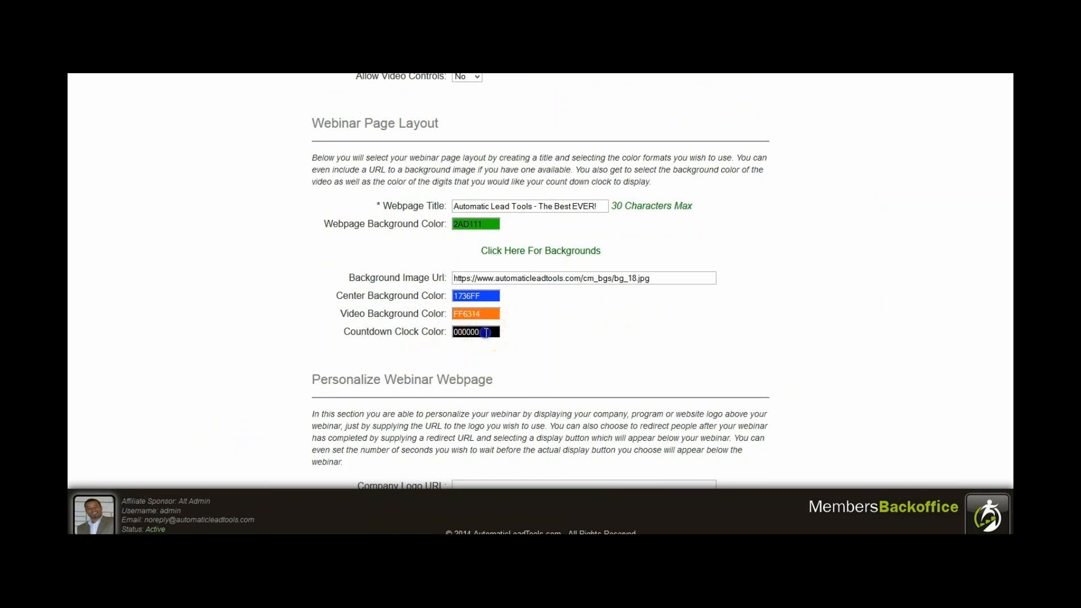
click(485, 333)
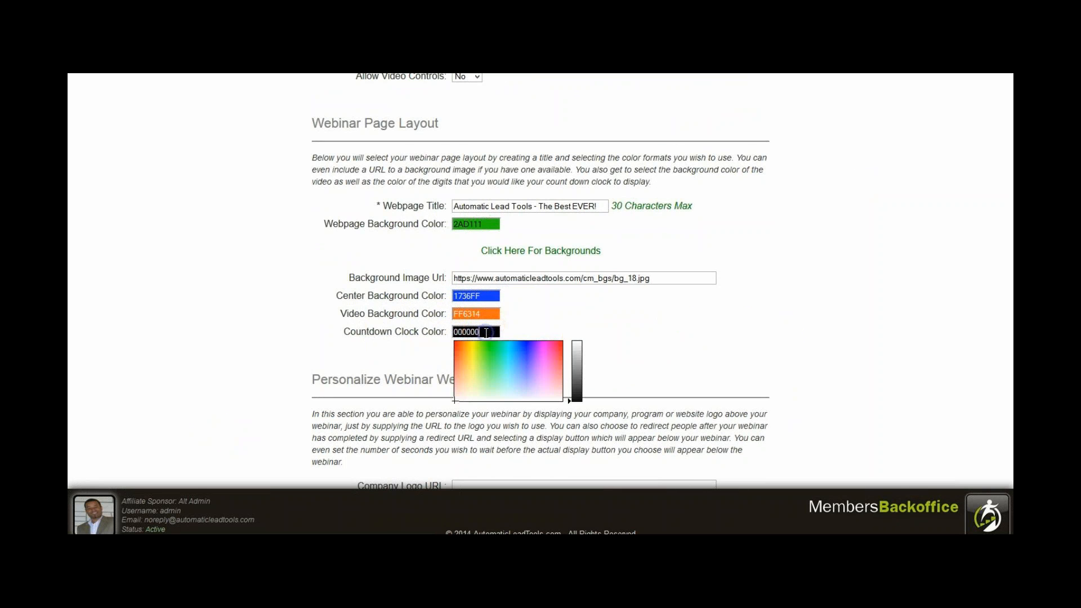
click(560, 345)
click(749, 305)
scroll(726, 324, down, 2)
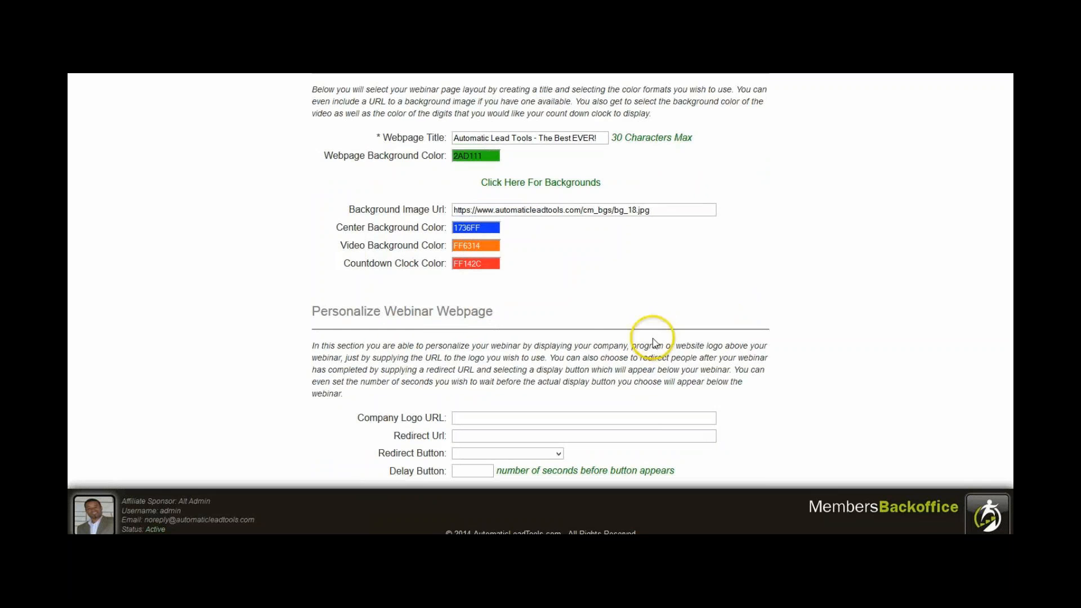
scroll(448, 390, down, 2)
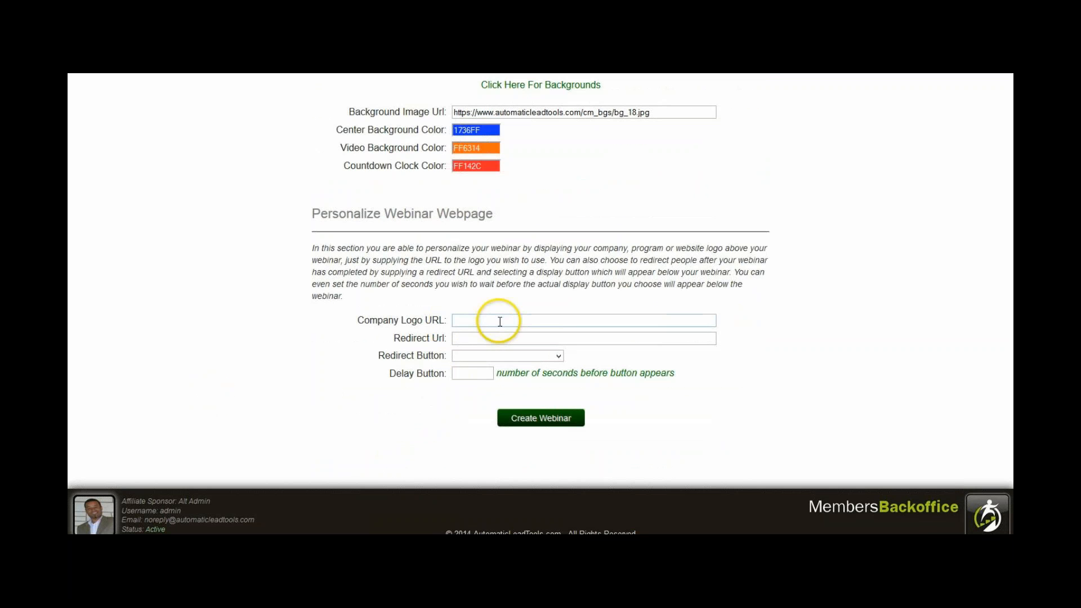
click(506, 341)
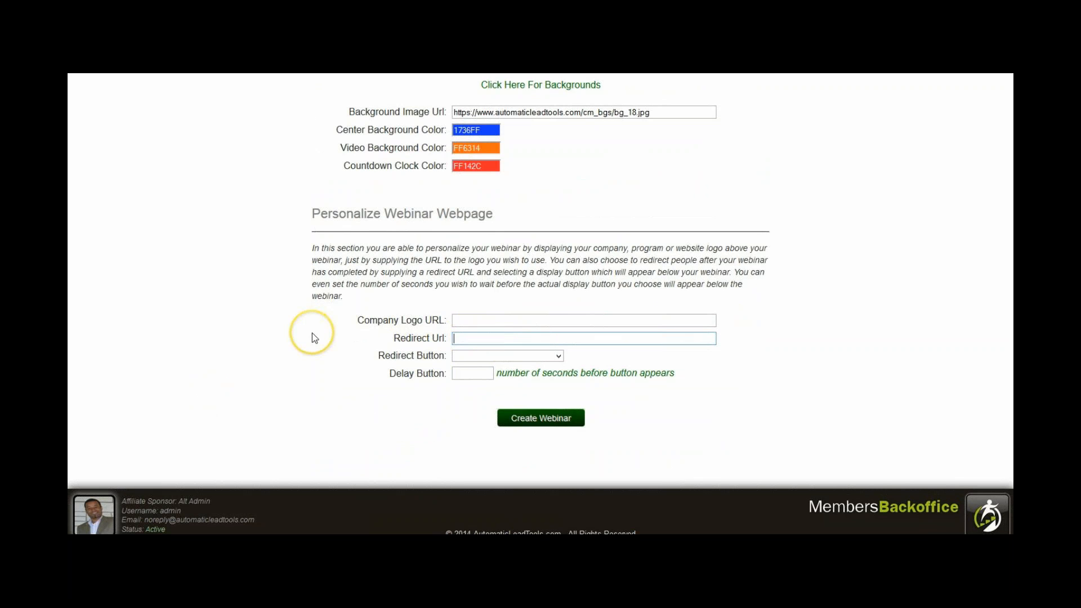
text(http://automaticleadtools.com)
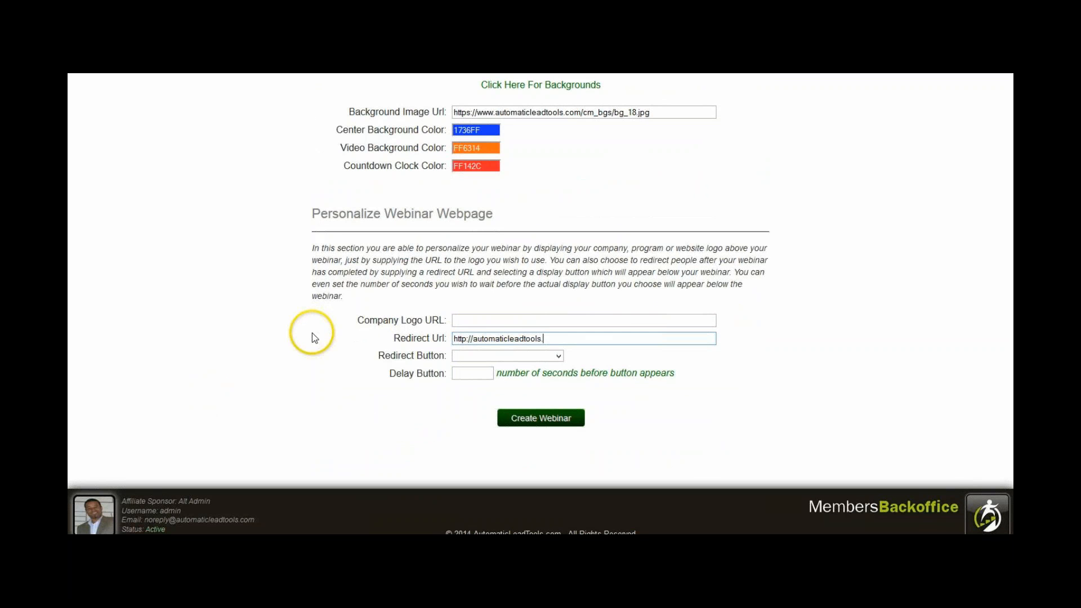
Choose Join Now - Blue as the Redirect Button and set its delay to 10 seconds.
click(454, 357)
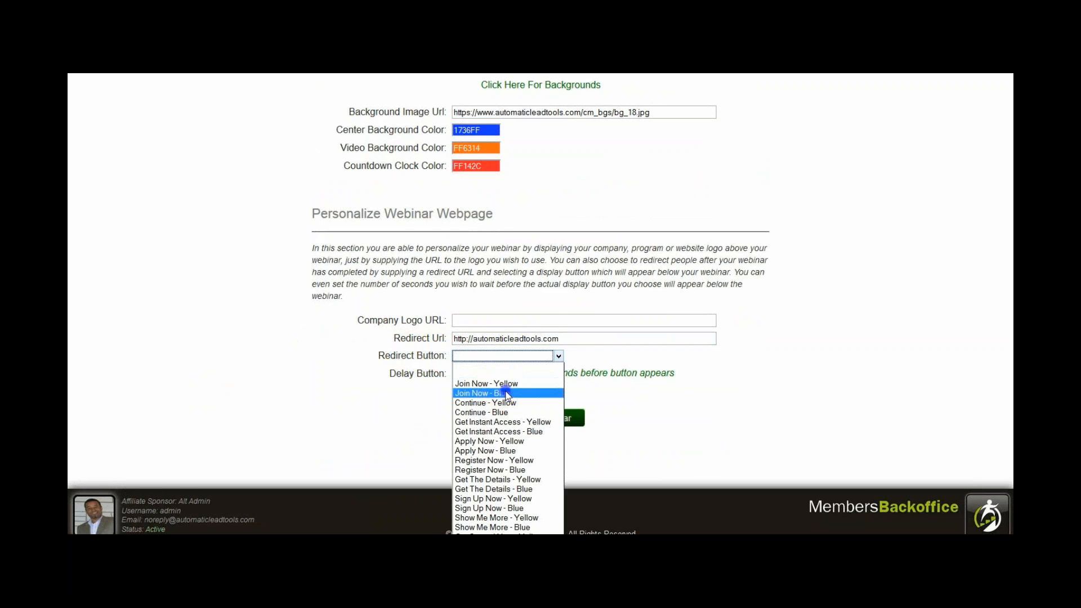
click(502, 393)
click(407, 394)
click(456, 373)
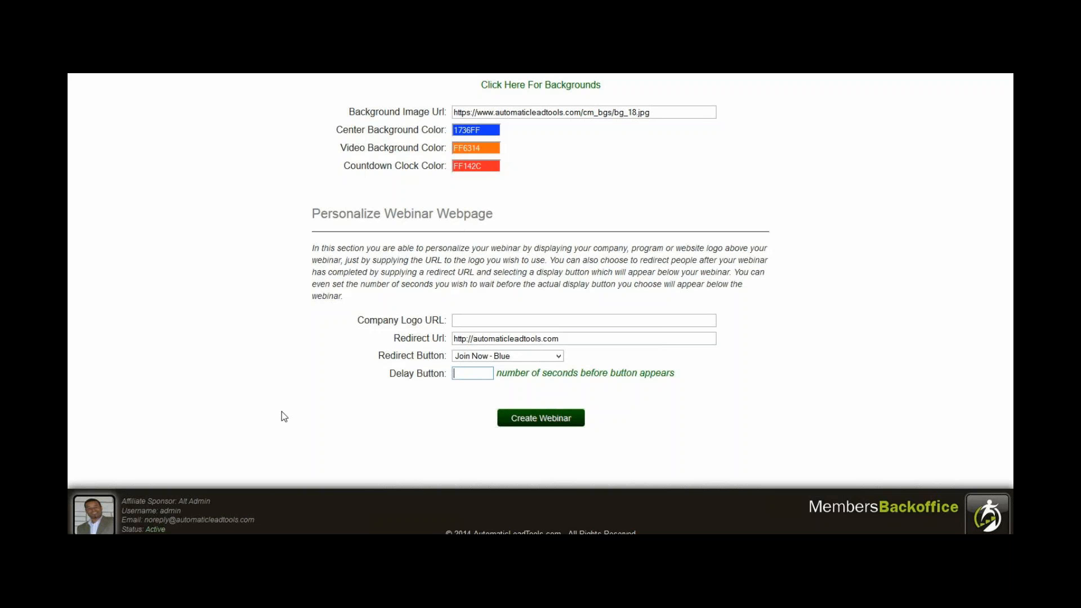
text(10)
click(325, 418)
Look back over the webinar form and try to create the webinar with the entered settings.
scroll(327, 422, up, 15)
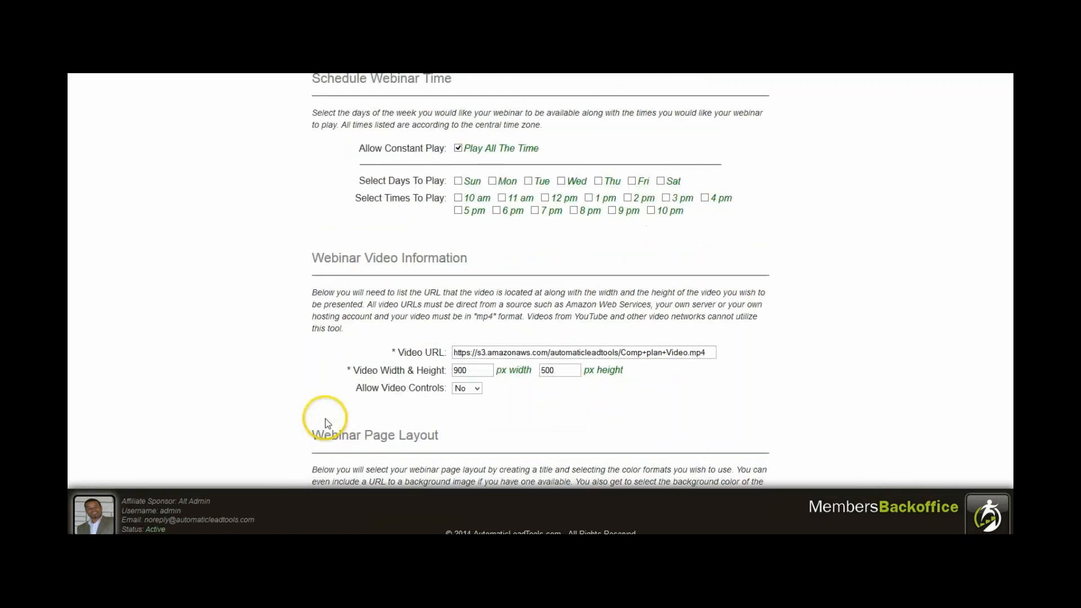
scroll(323, 408, down, 15)
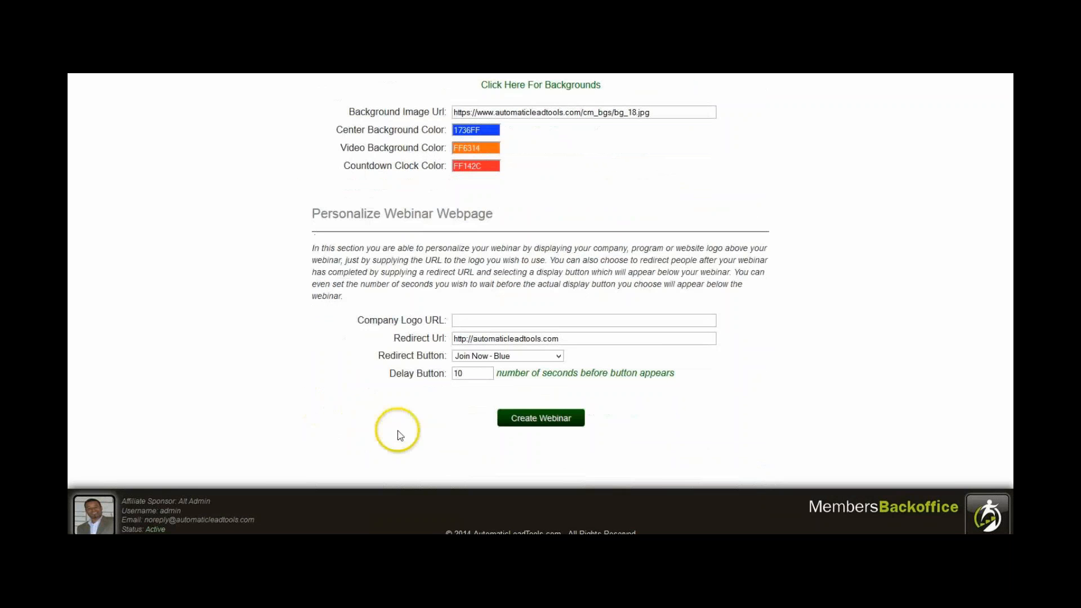
click(540, 419)
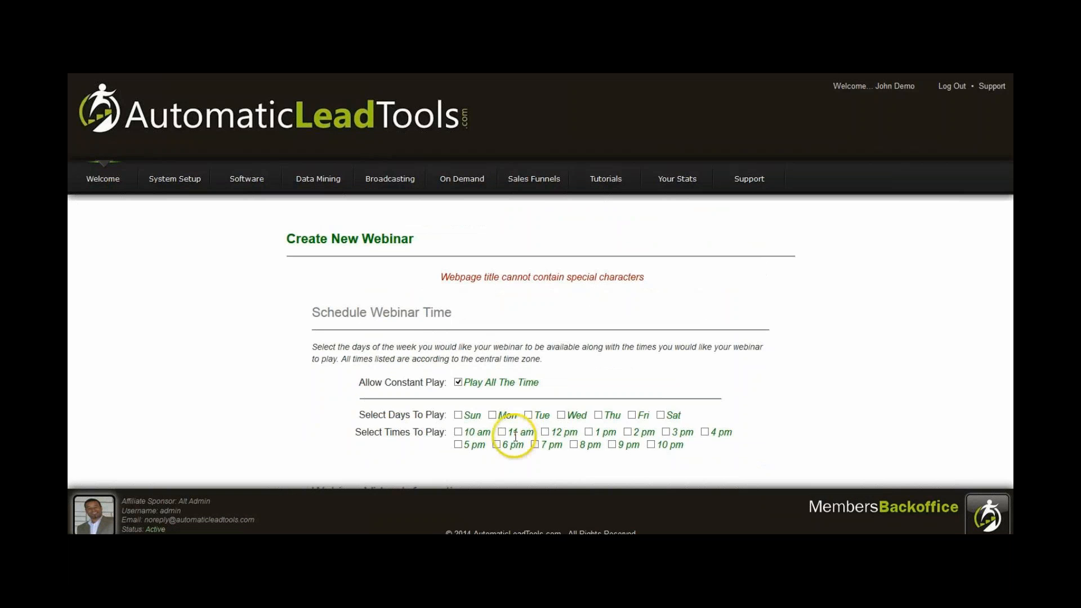
Remove the hyphen from the Webpage Title, leaving "Automatic Lead Tools The Best EVER!", and submit the webinar again.
scroll(535, 346, down, 9)
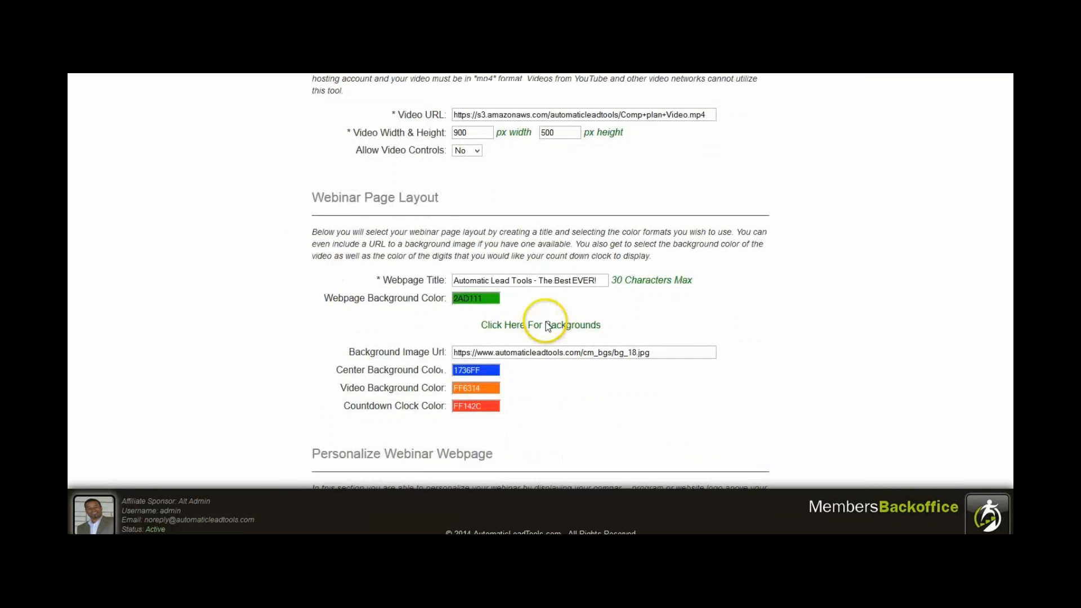
click(537, 275)
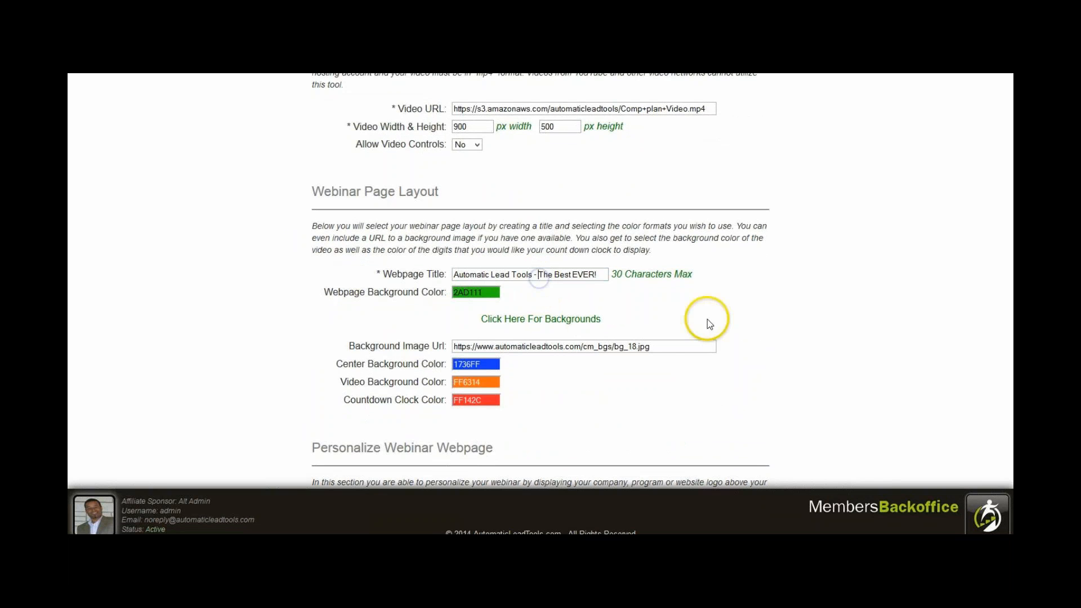
key(BackSpace)
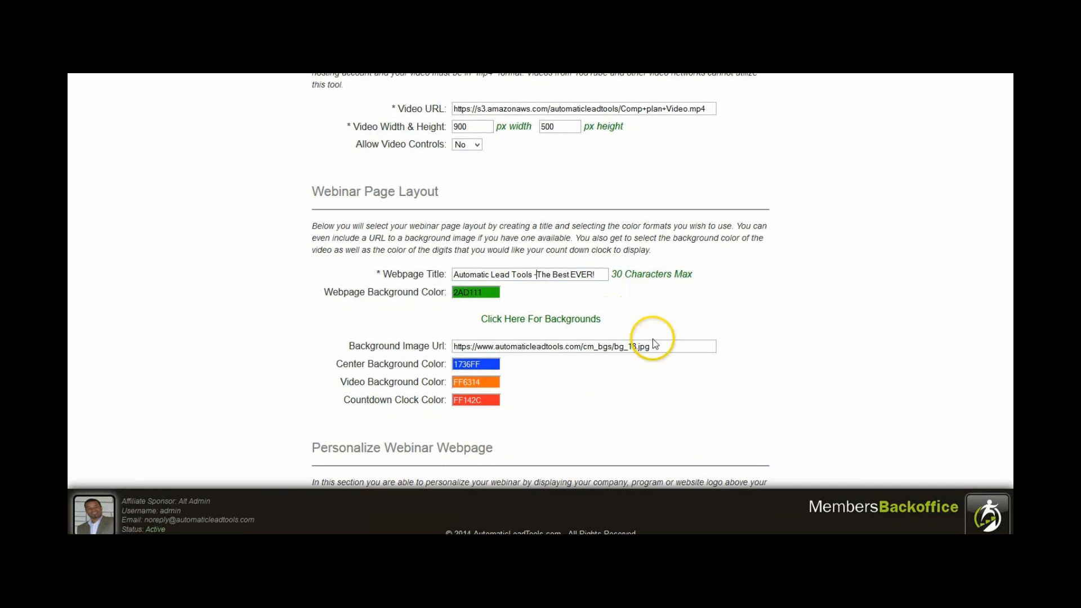
key(BackSpace)
scroll(775, 331, down, 4)
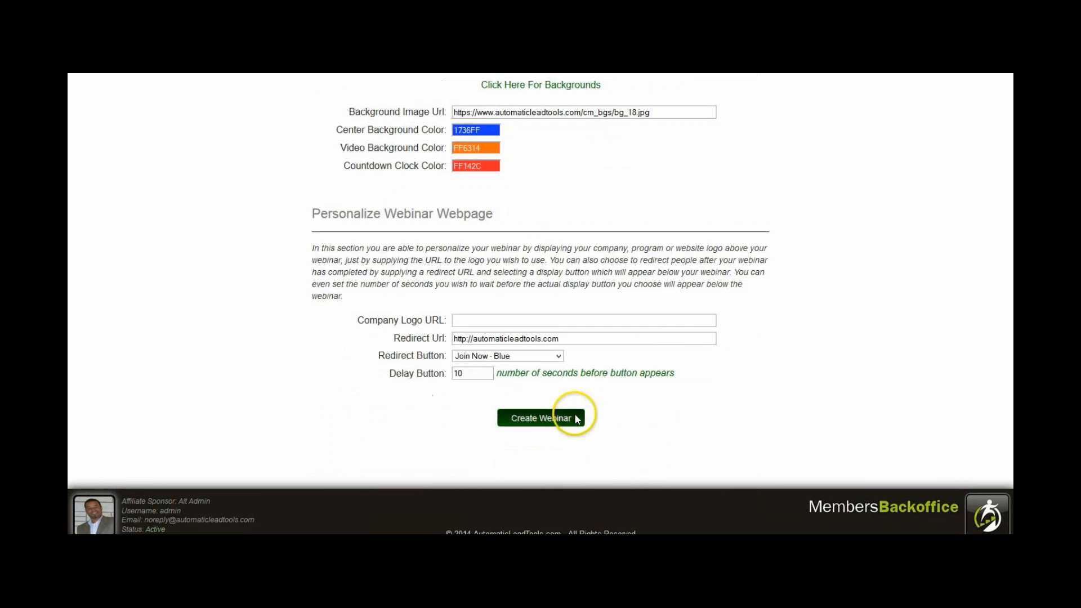
click(574, 419)
Remove the exclamation mark from the Webpage Title so it reads "Automatic Lead Tools The Best EVER" and create the webinar.
scroll(576, 417, down, 6)
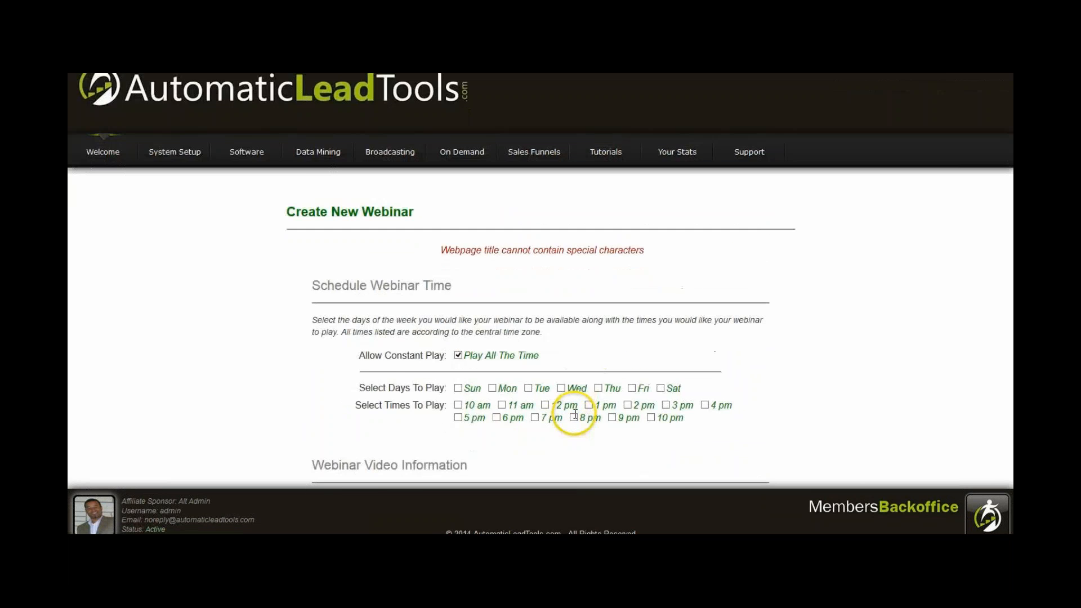
scroll(574, 410, down, 1)
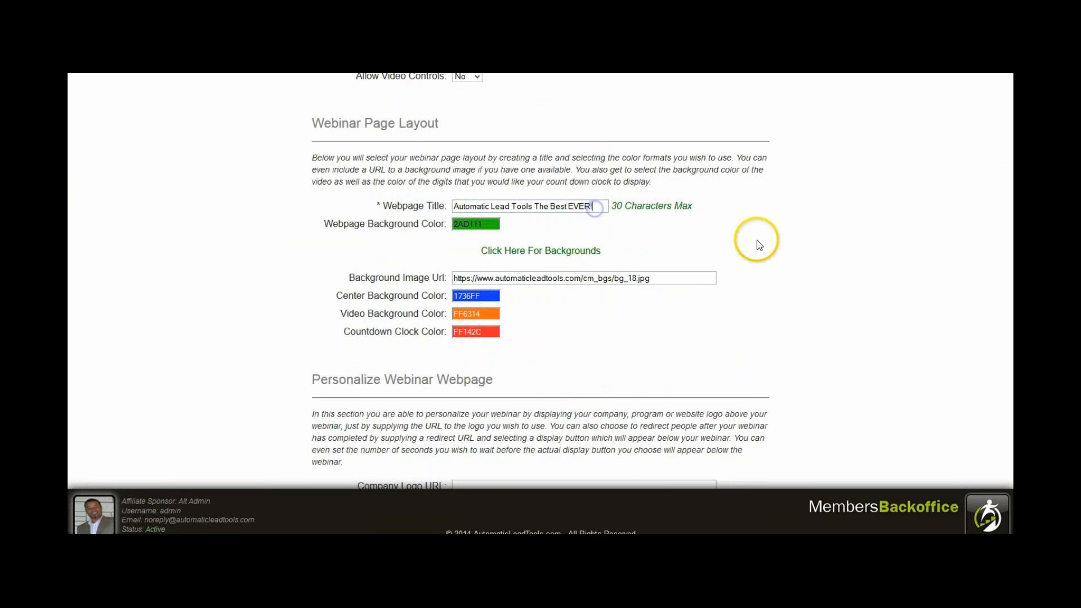
key(BackSpace)
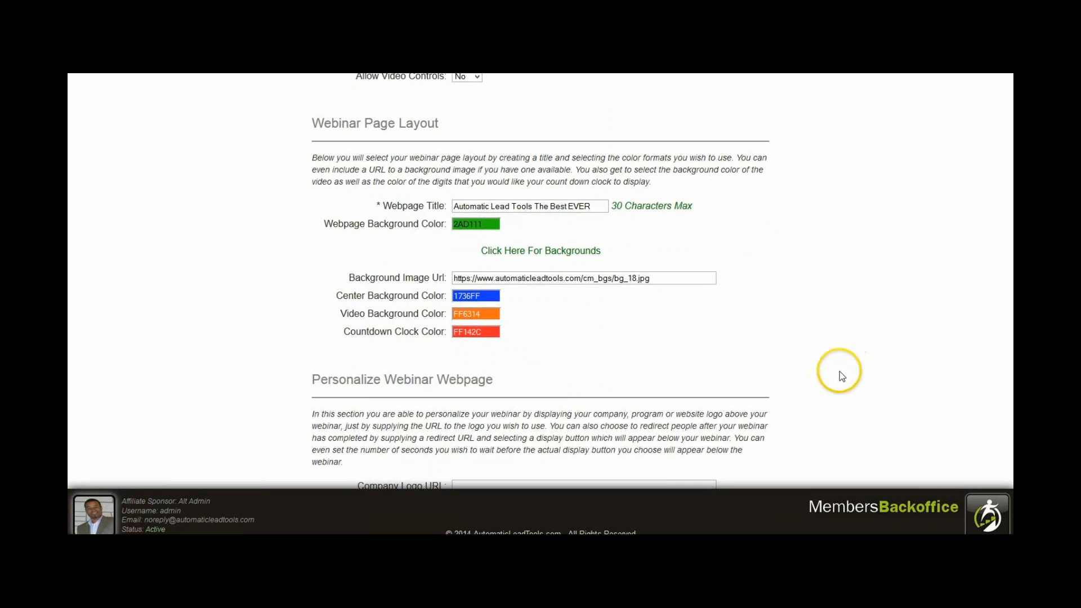
scroll(789, 355, down, 4)
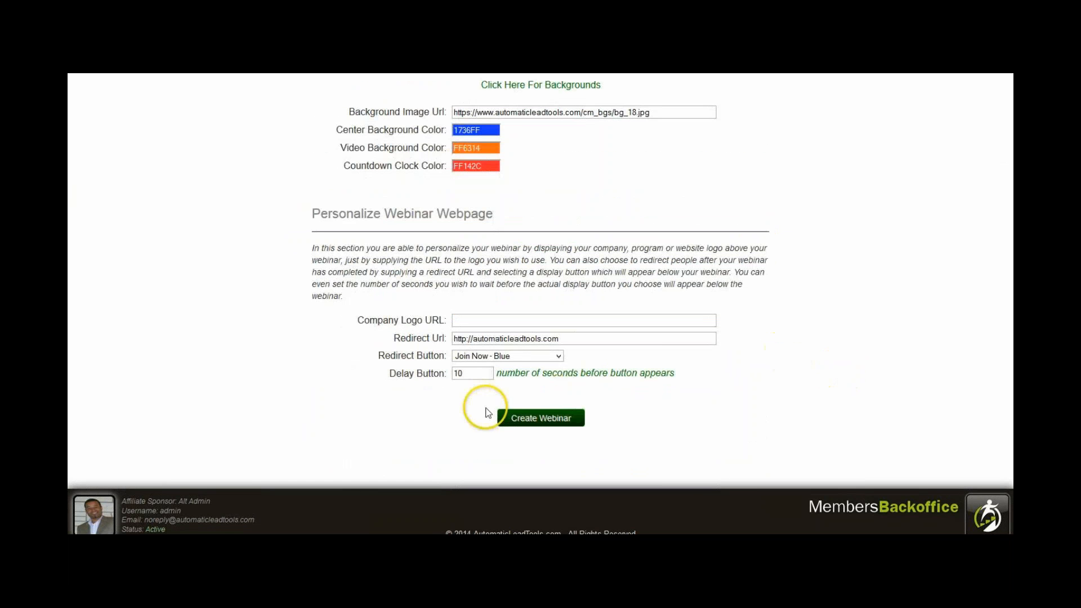
click(528, 421)
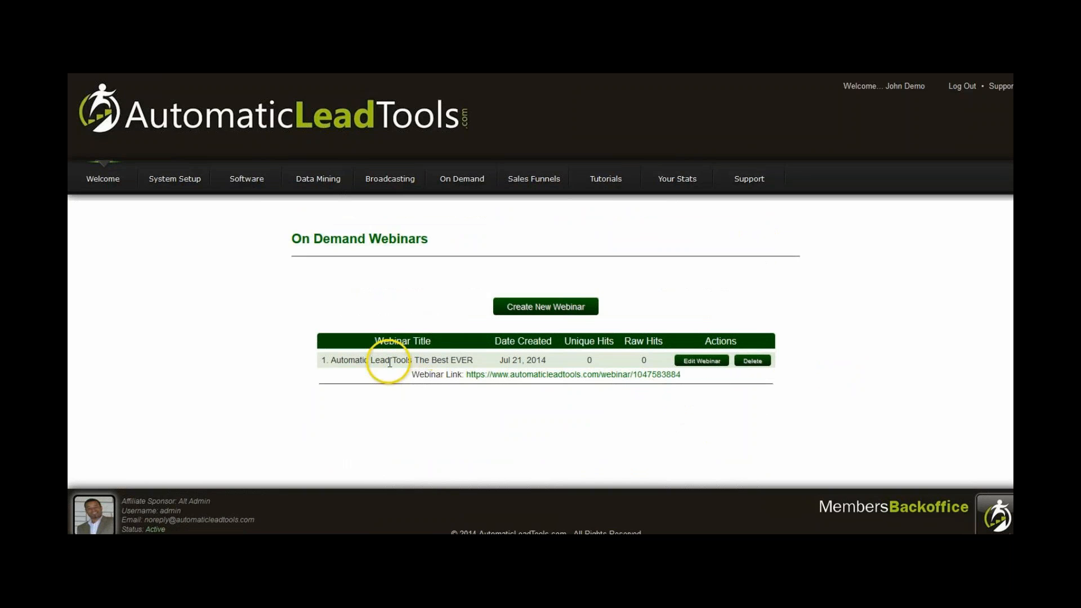
Open the new webinar's link and look over its published page.
click(546, 374)
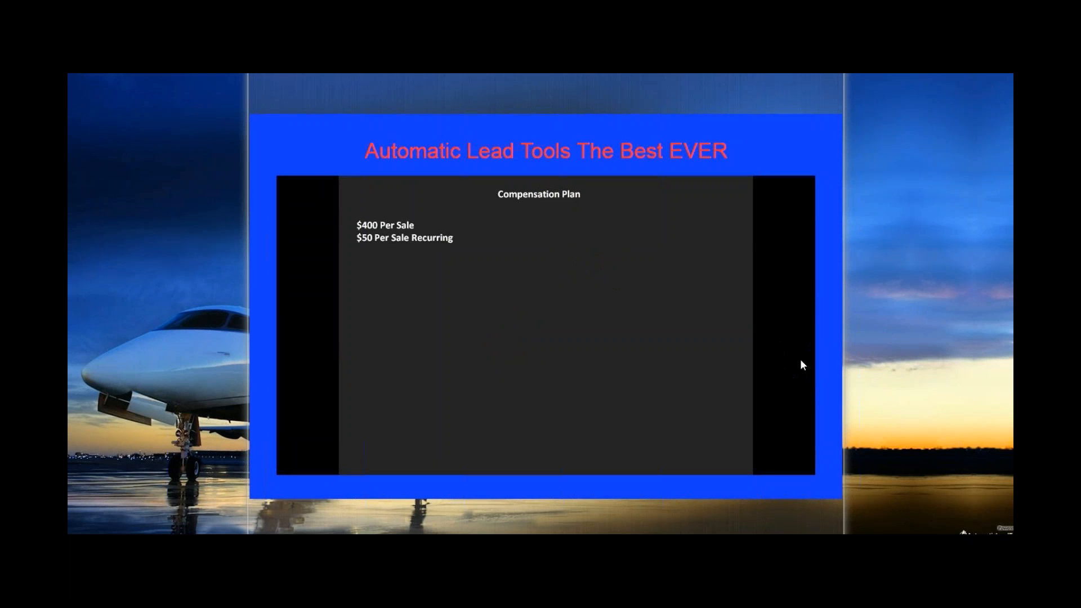
scroll(802, 364, down, 1)
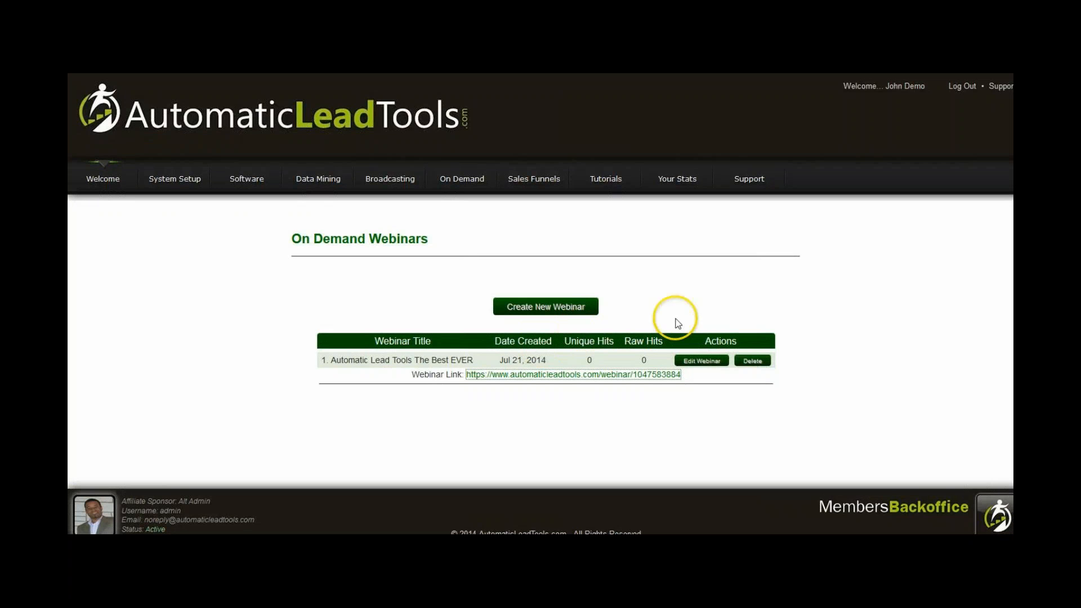
Edit the webinar's Center Background Color to the green shade 1CFF49, save the webinar and open its page.
click(693, 365)
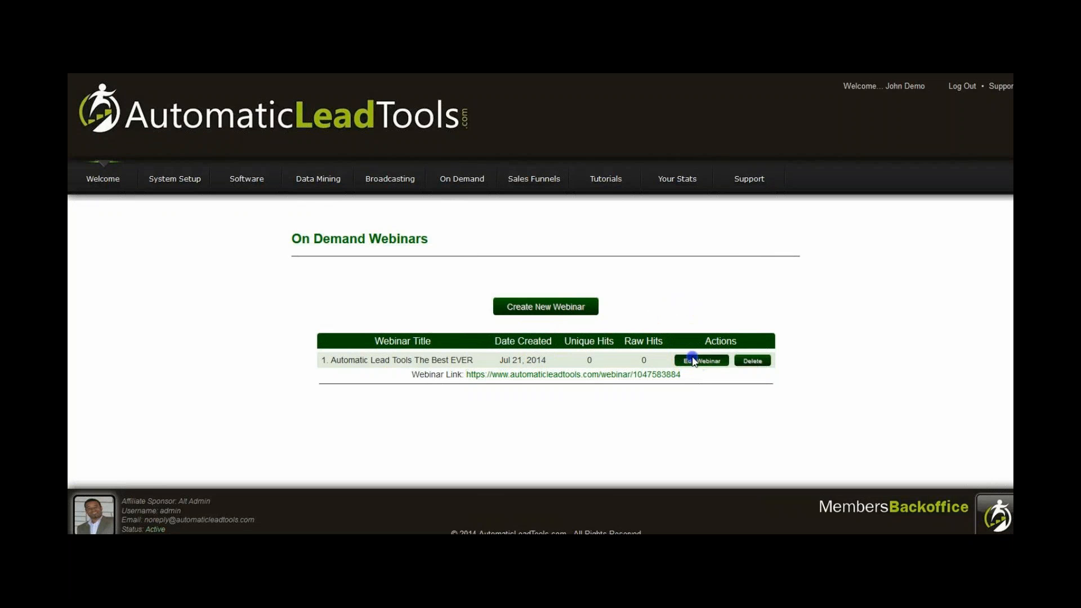
scroll(692, 365, down, 10)
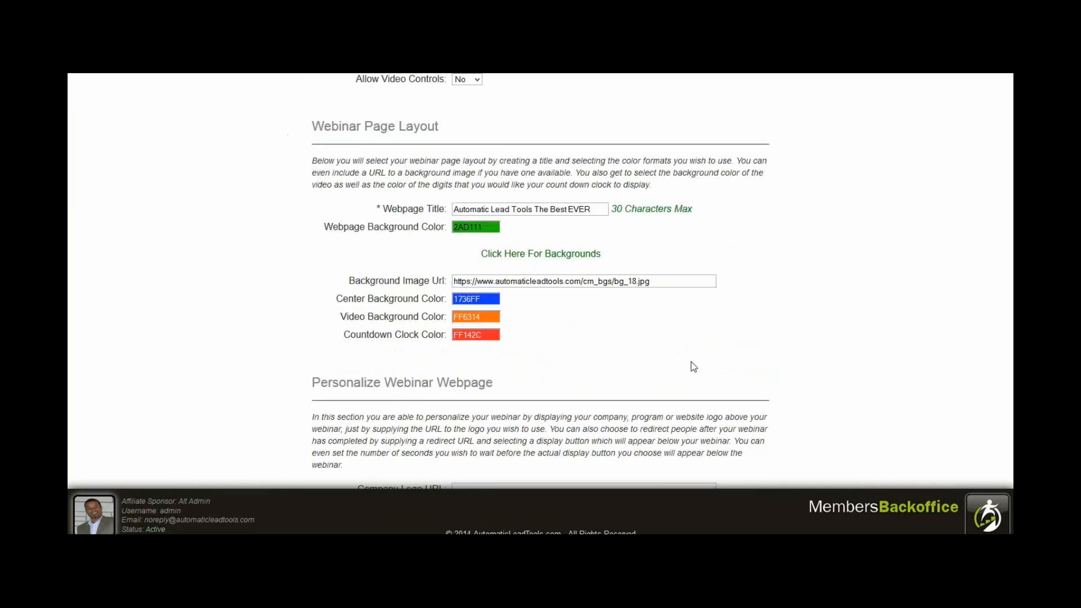
scroll(692, 366, up, 3)
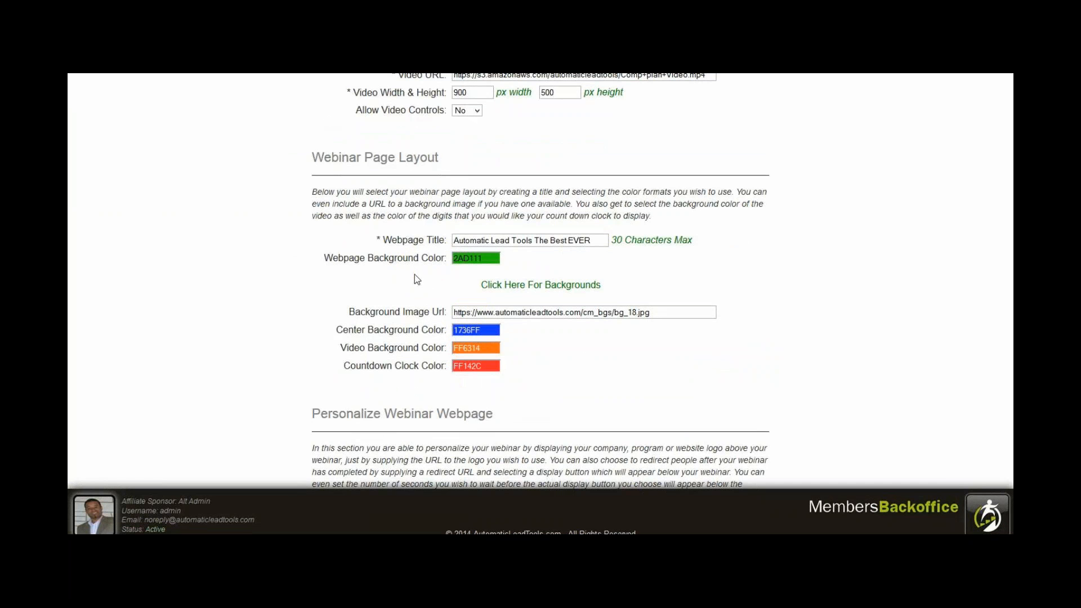
click(491, 331)
click(525, 343)
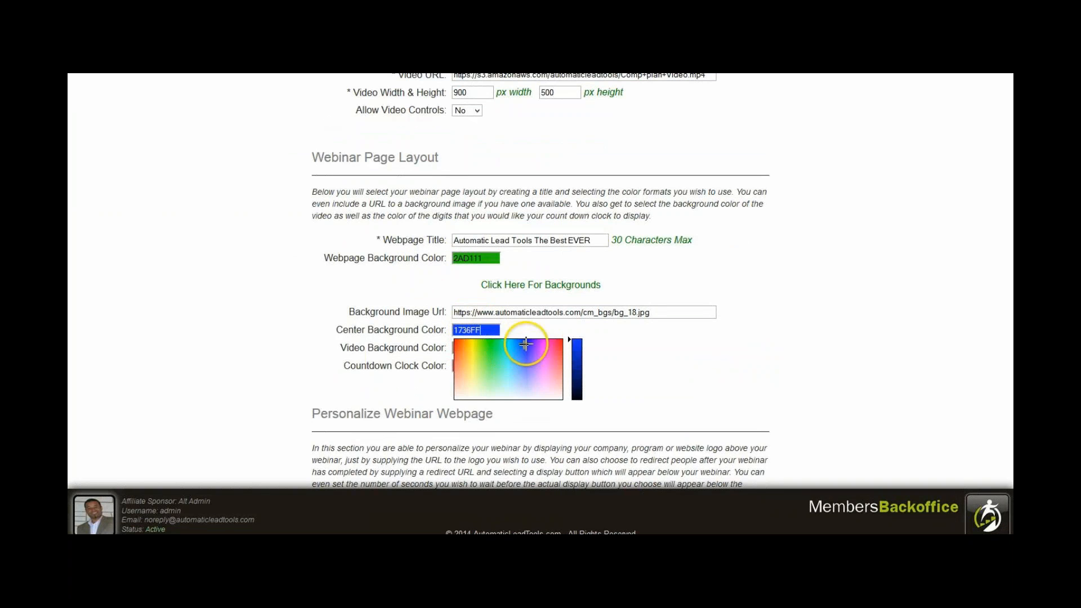
mouse_move(526, 344)
mouse_down()
mouse_move(486, 345)
mouse_move(494, 398)
mouse_up()
click(494, 345)
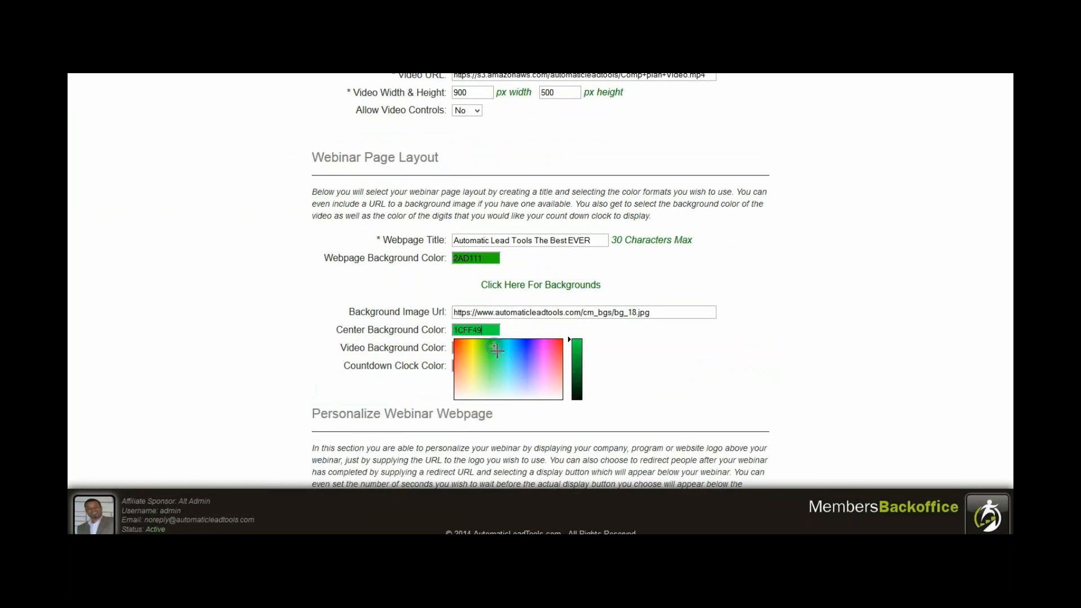
click(654, 347)
scroll(659, 354, down, 3)
click(568, 415)
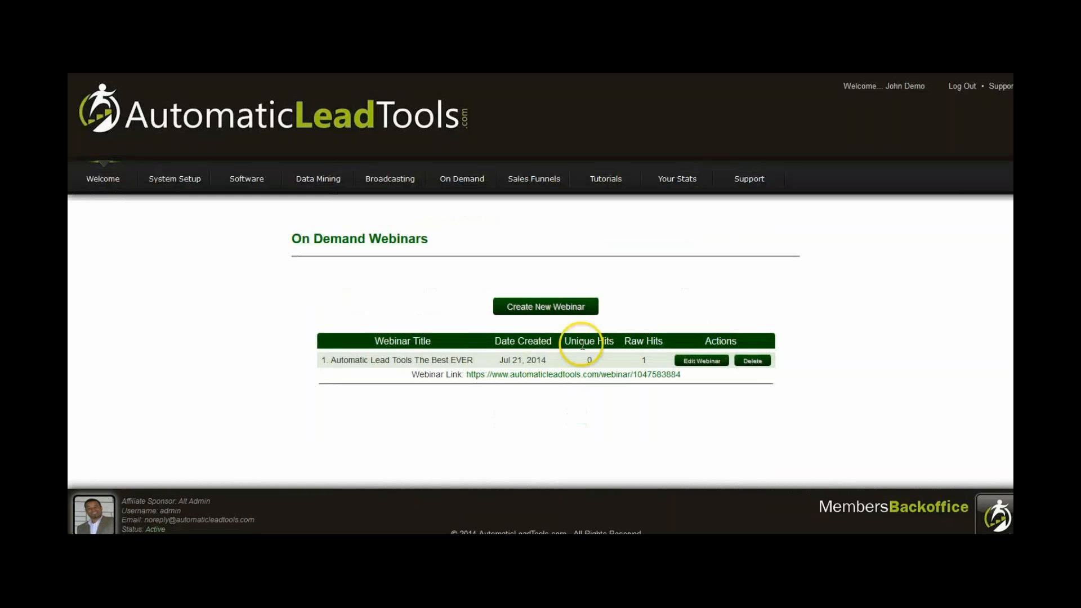
click(646, 374)
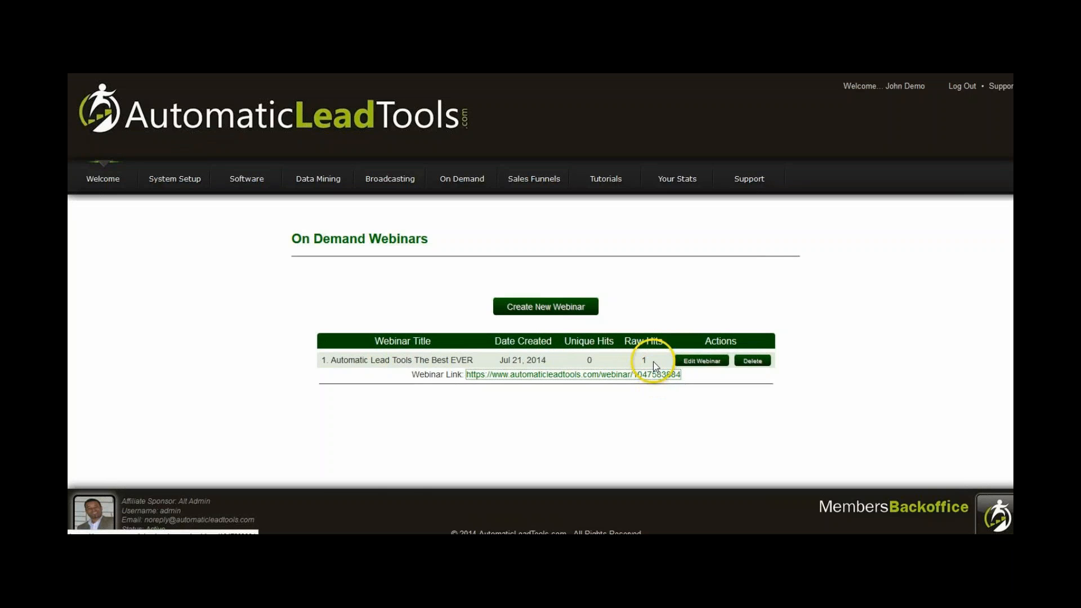
Open the webinar for editing again and clear its Background Image Url.
click(692, 360)
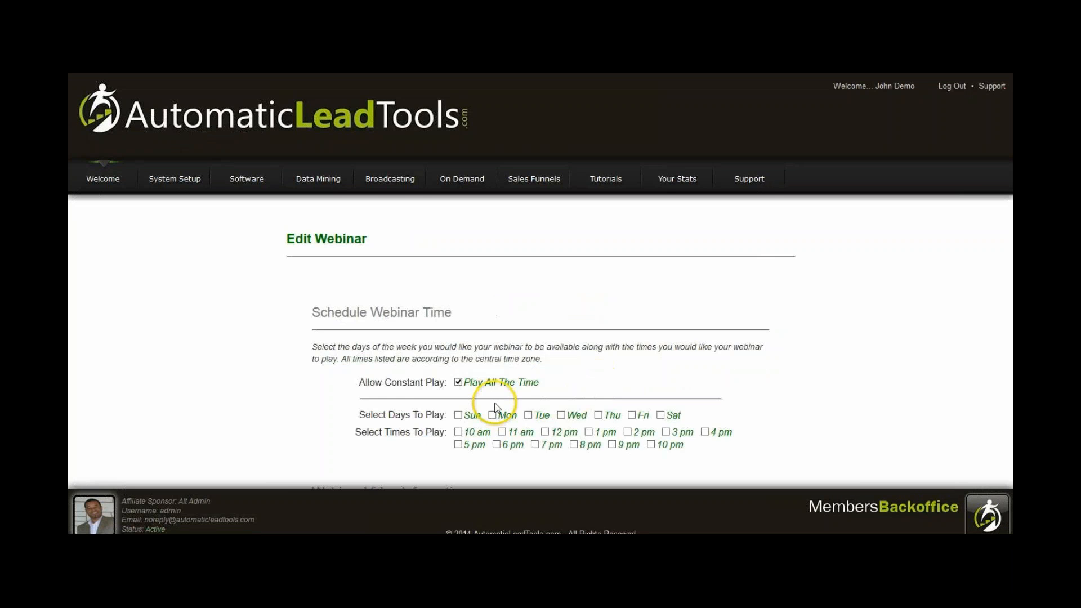
scroll(496, 407, down, 7)
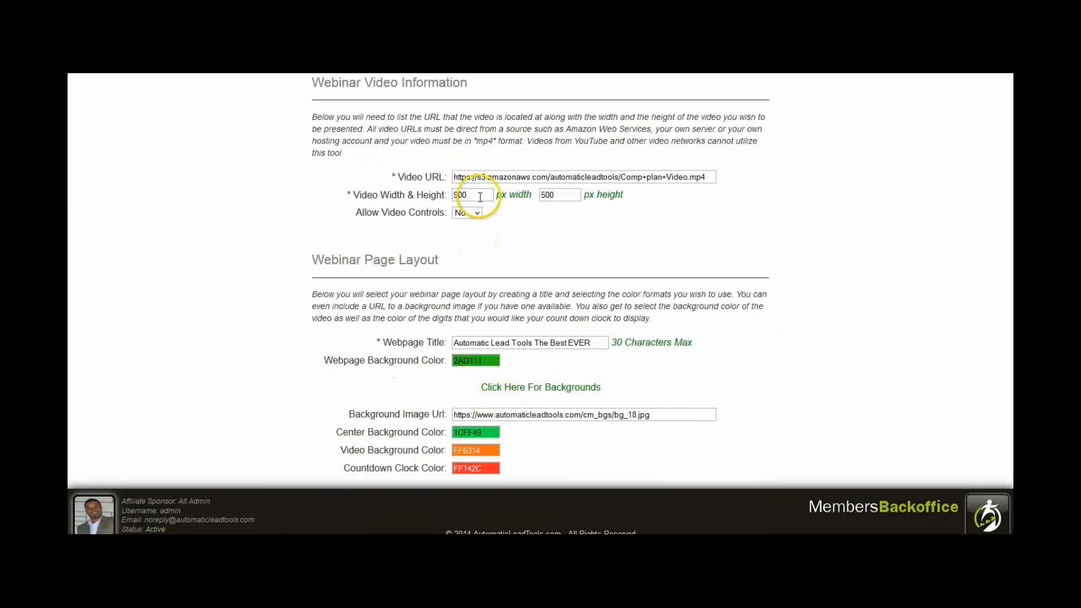
click(534, 415)
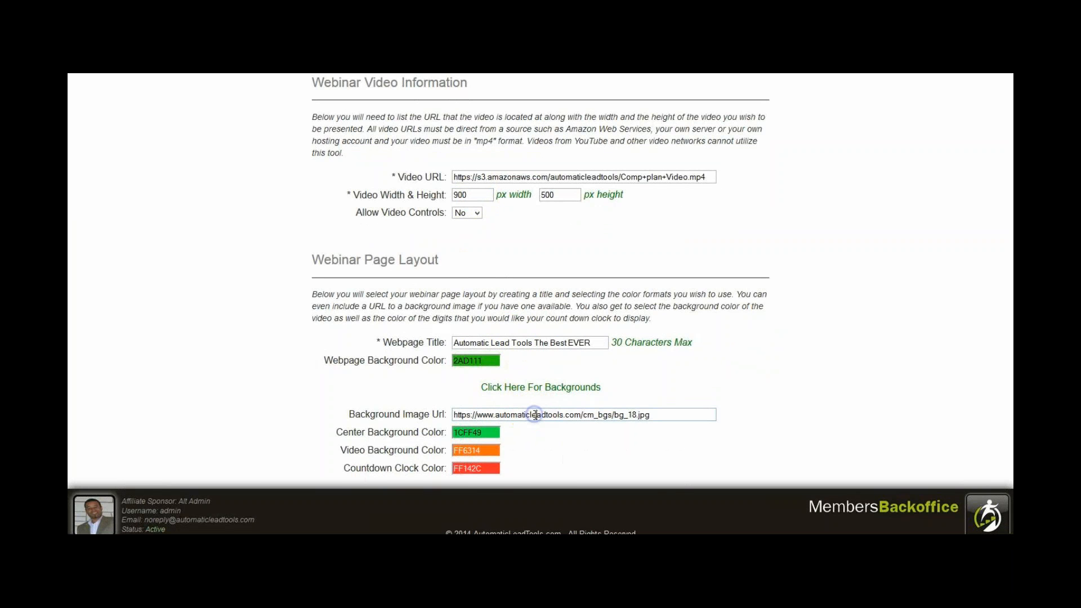
key(ctrl+a)
key(BackSpace)
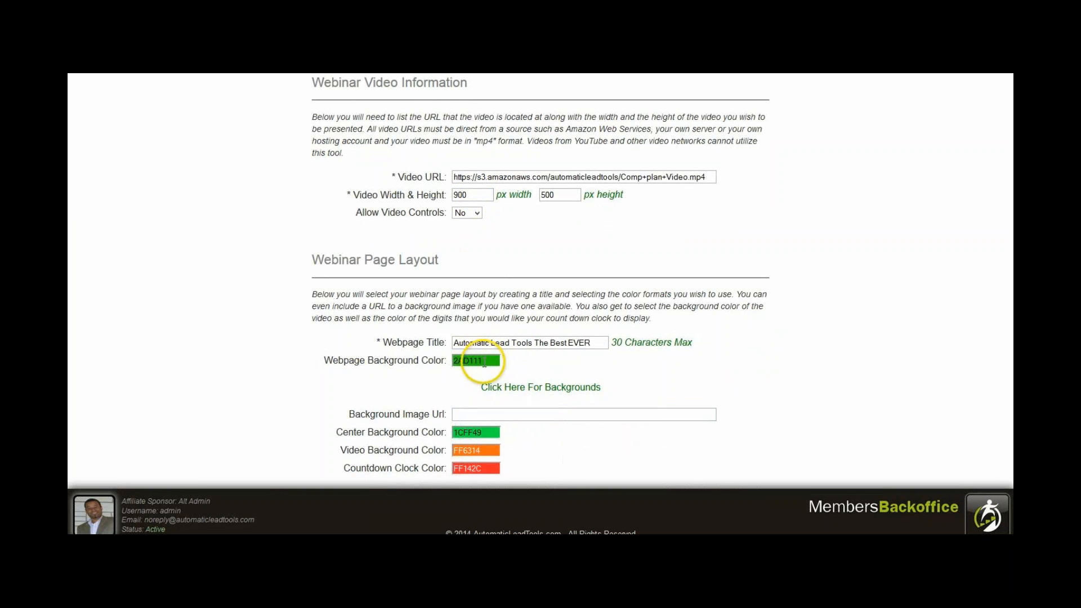
Copy the Webpage Background Color code 2AD111 into the Center Background Color so both match.
click(493, 434)
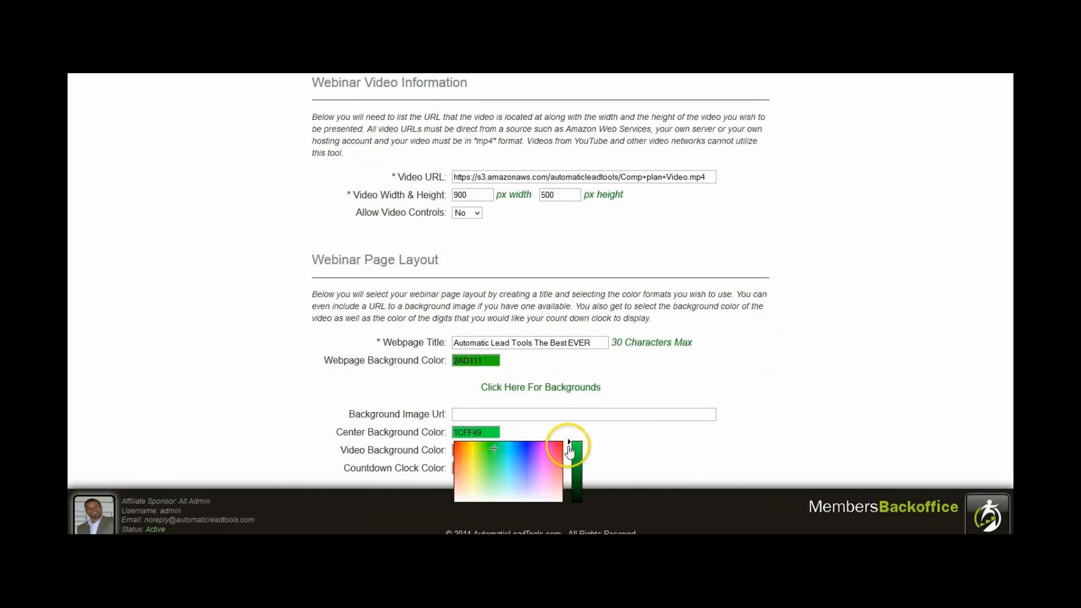
click(493, 361)
key(ctrl+c)
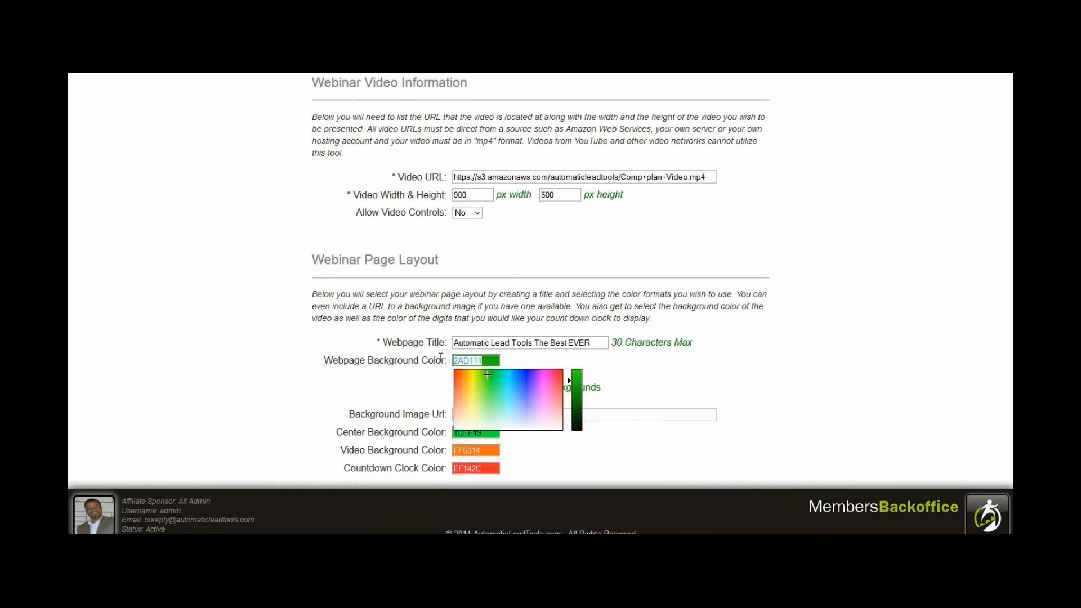
click(387, 361)
drag(487, 432, 438, 424)
key(ctrl+v)
click(763, 416)
Set the webinar's Countdown Clock Color to the pure red FF0000.
scroll(583, 416, down, 1)
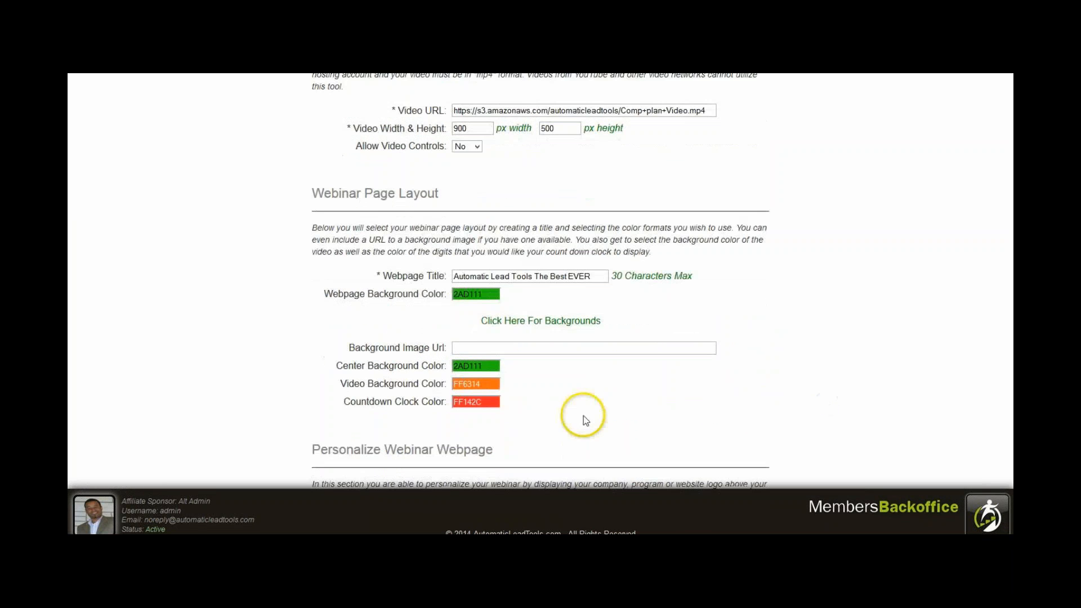
click(490, 400)
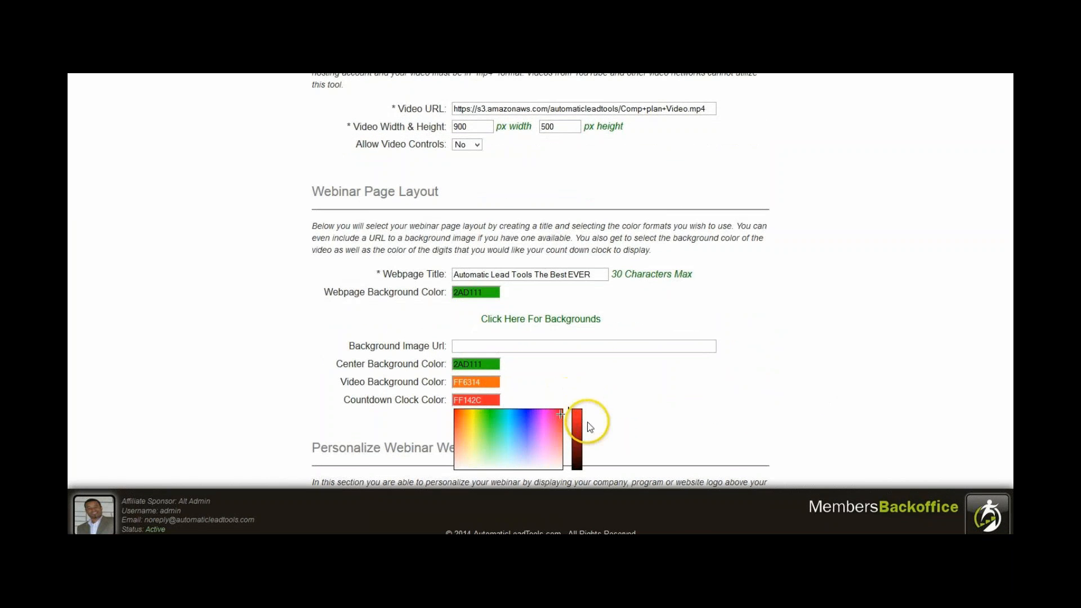
click(555, 417)
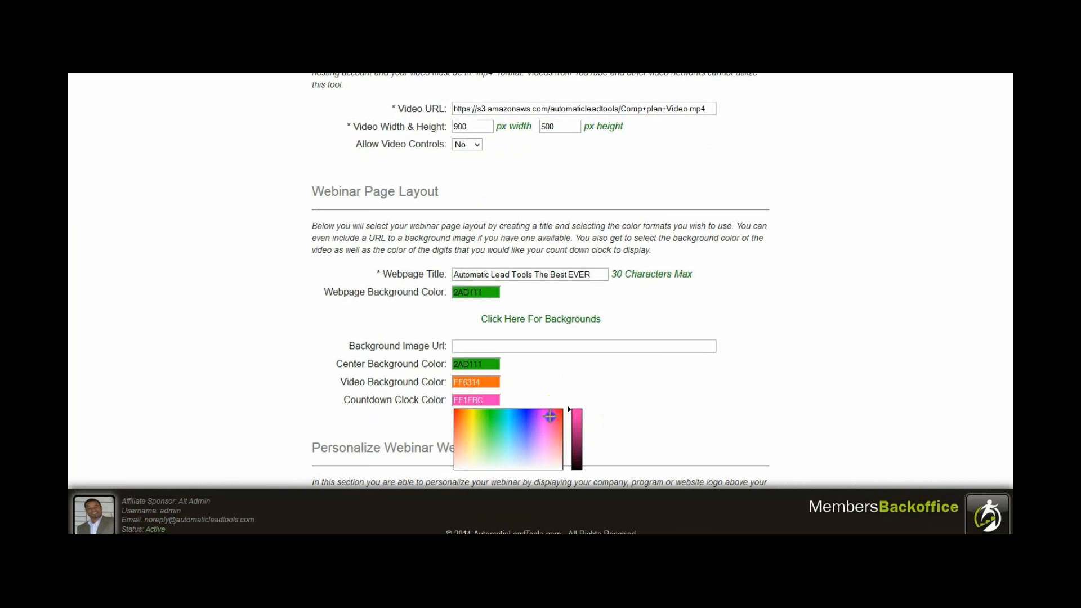
click(528, 420)
mouse_move(528, 420)
mouse_down()
mouse_move(550, 456)
mouse_move(565, 407)
mouse_up()
click(661, 369)
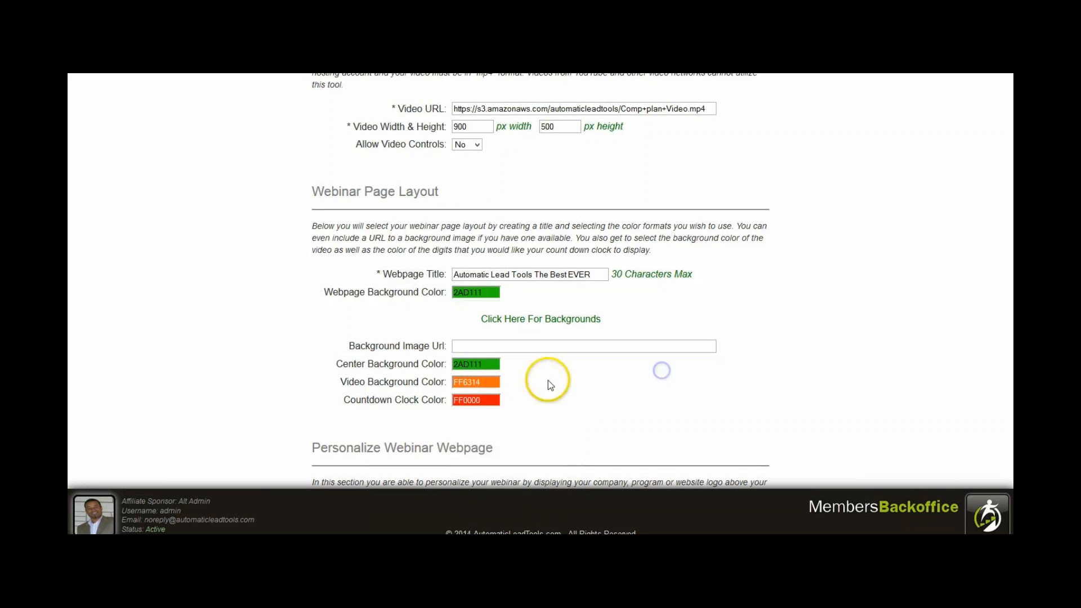
Save the webinar's color changes and open its link to check the published page.
scroll(560, 382, down, 4)
click(557, 423)
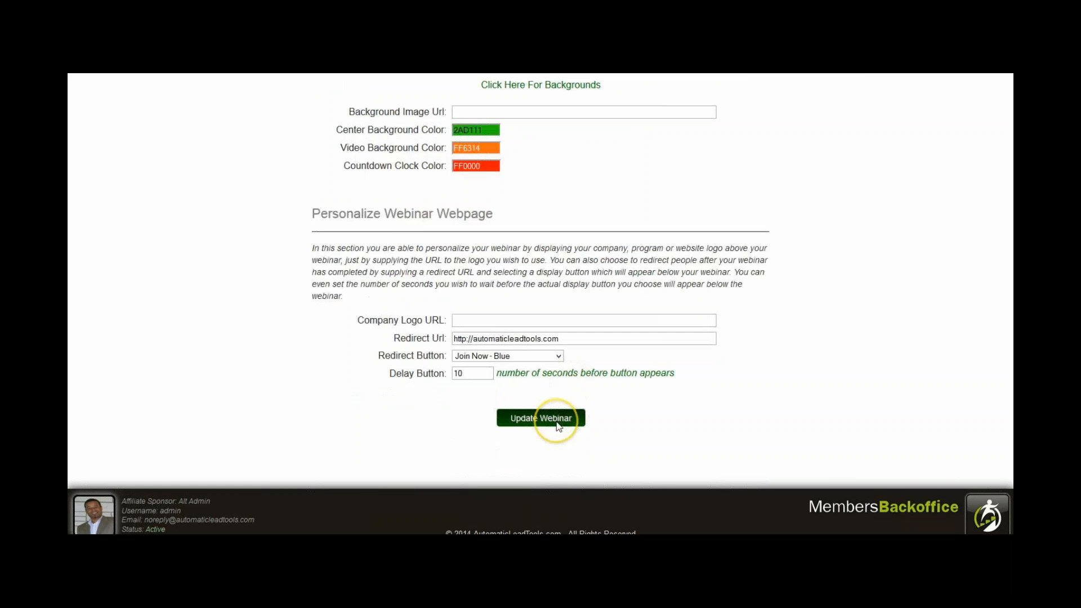
scroll(557, 426, up, 5)
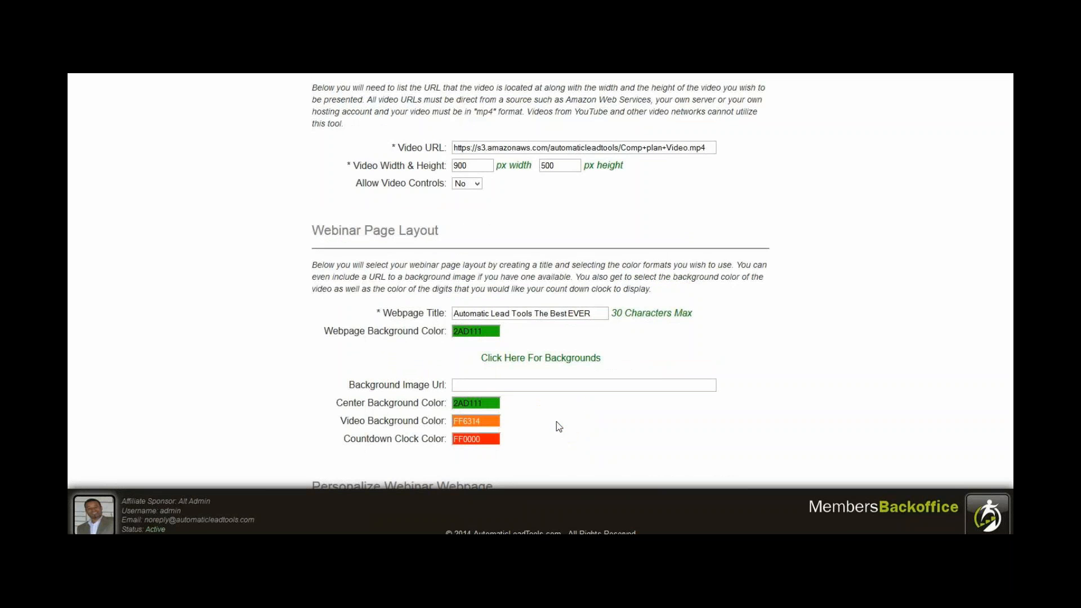
scroll(558, 426, down, 5)
click(558, 425)
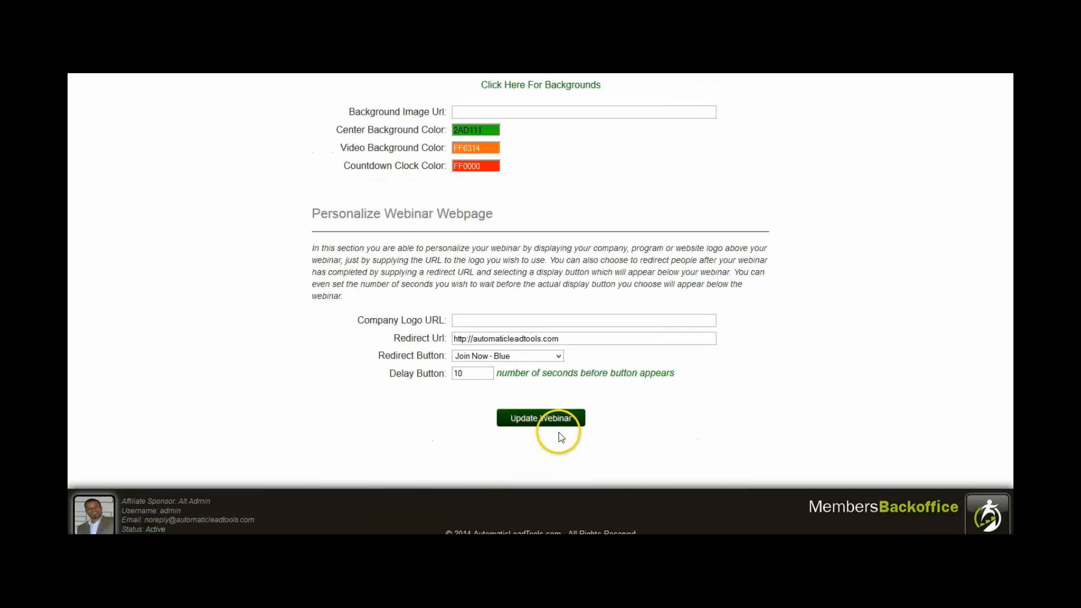
click(656, 376)
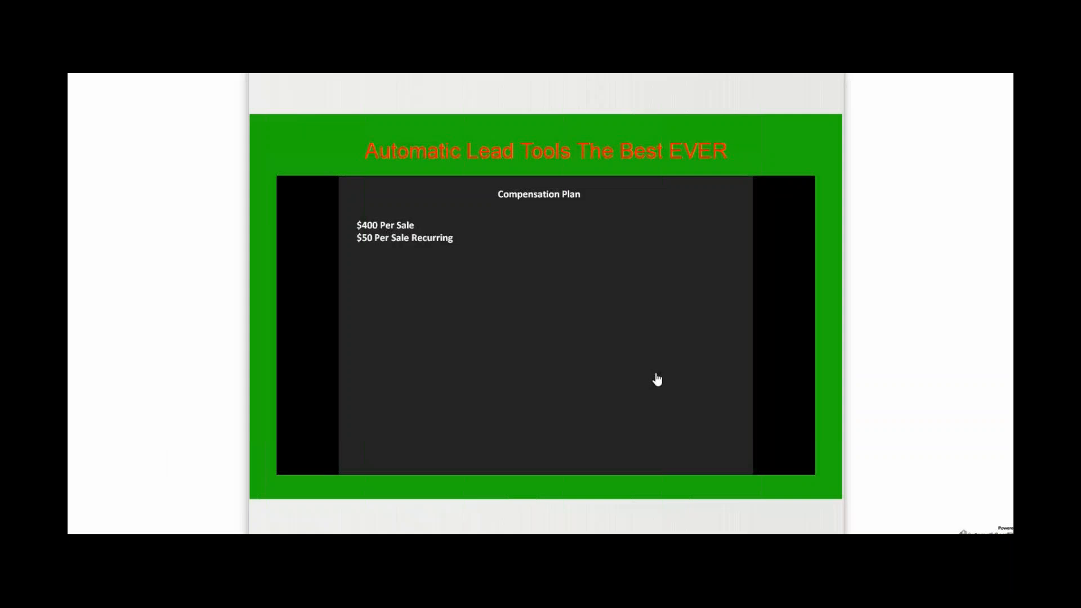
click(607, 361)
click(511, 307)
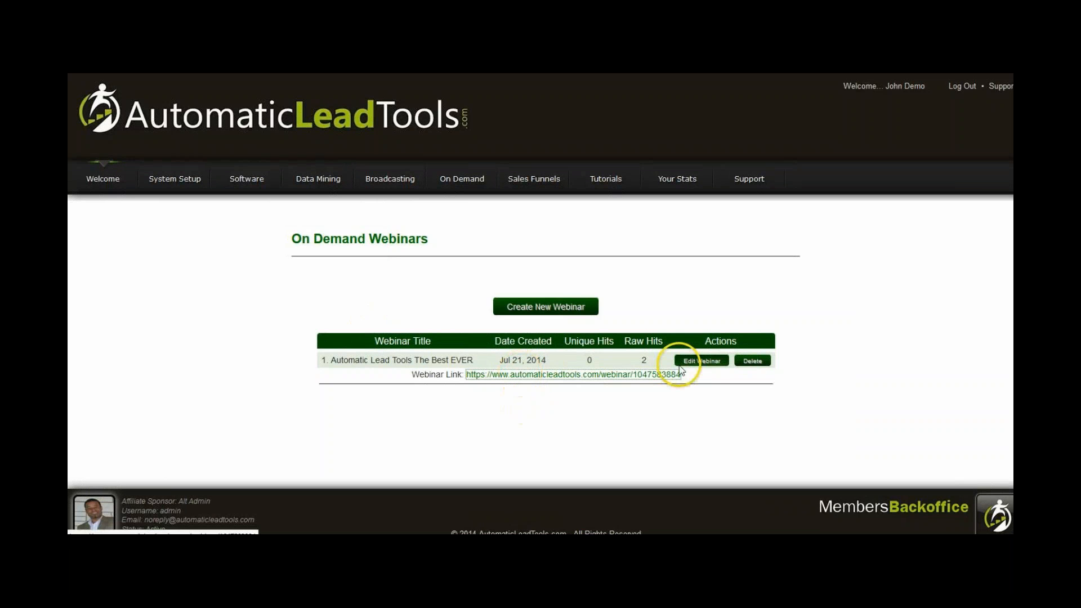
Edit the webinar to use the Apply Now - Blue redirect button with a 0-second delay, save it and open its page.
click(703, 361)
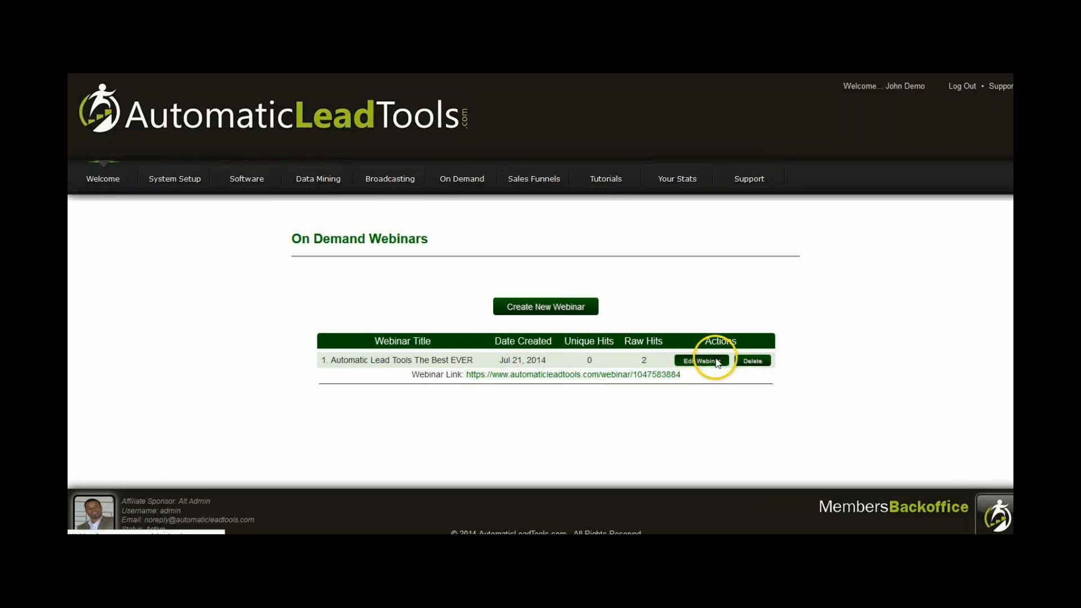
scroll(773, 389, down, 10)
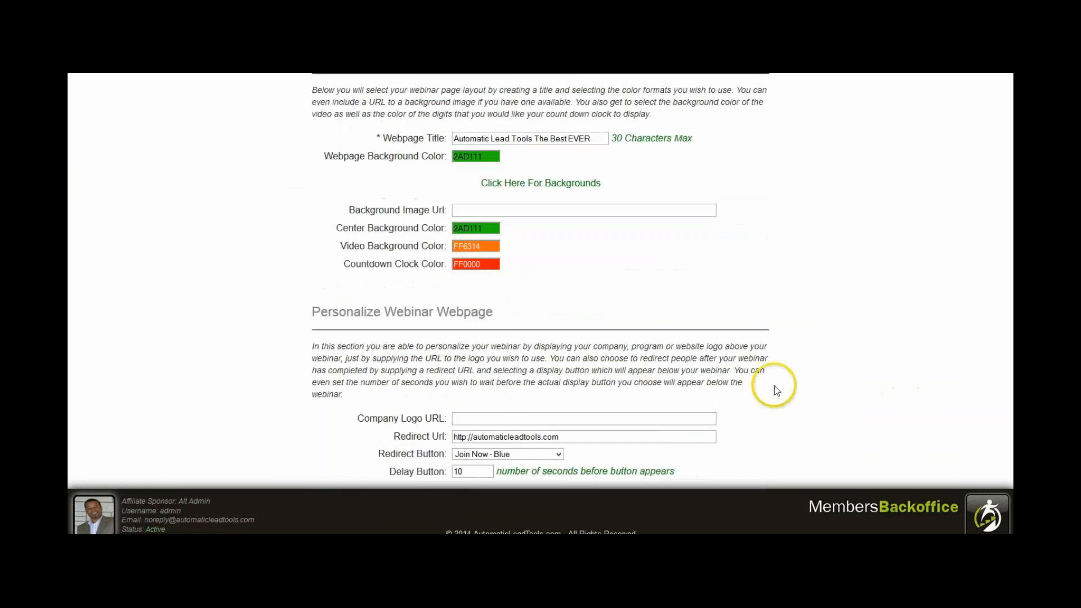
scroll(745, 386, down, 1)
drag(485, 374, 340, 376)
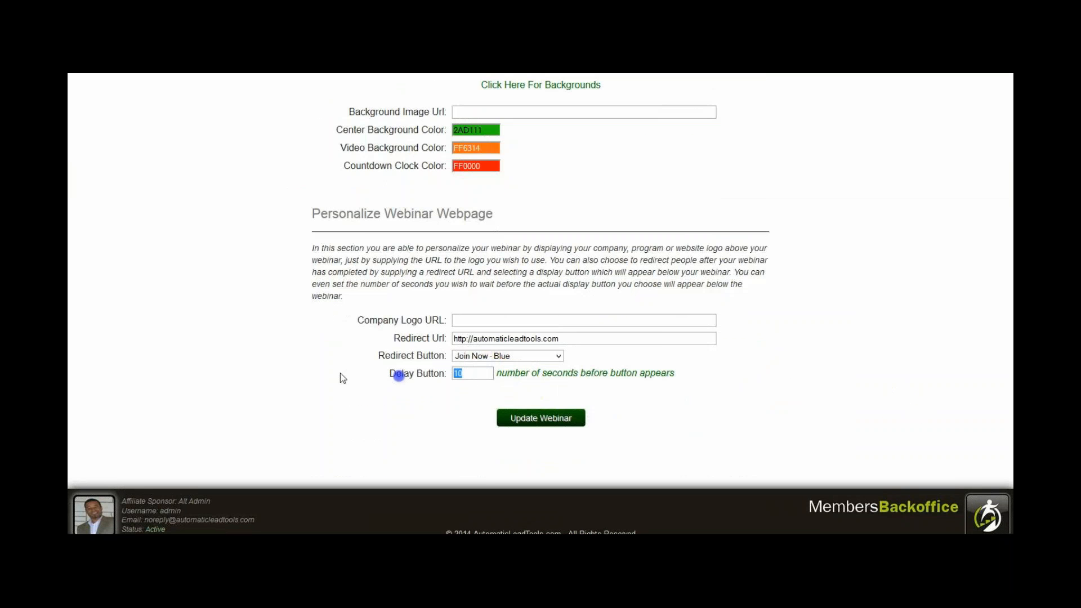
click(472, 356)
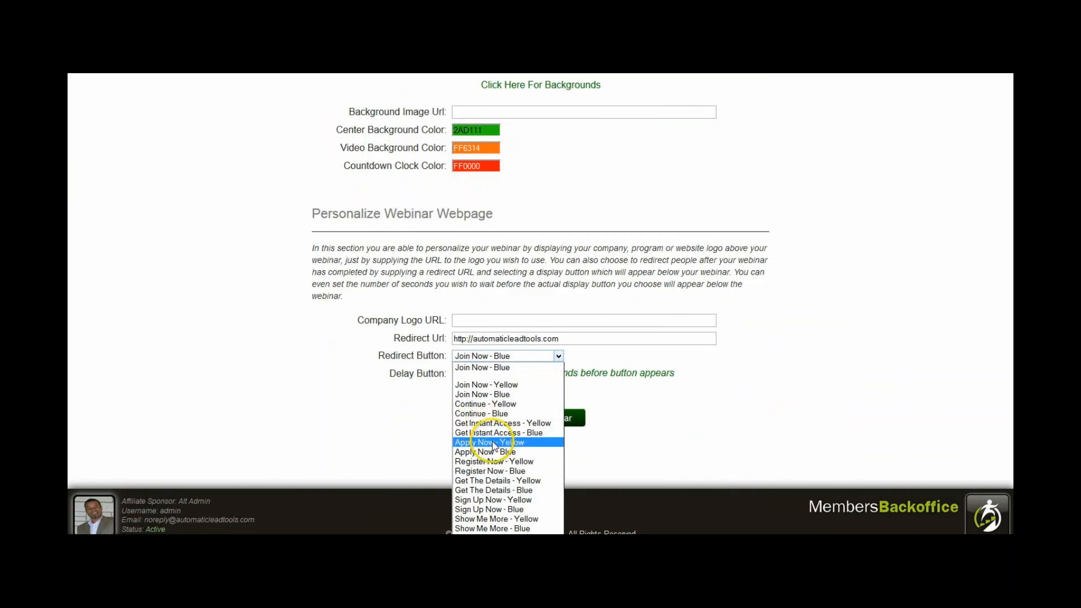
click(462, 451)
click(541, 423)
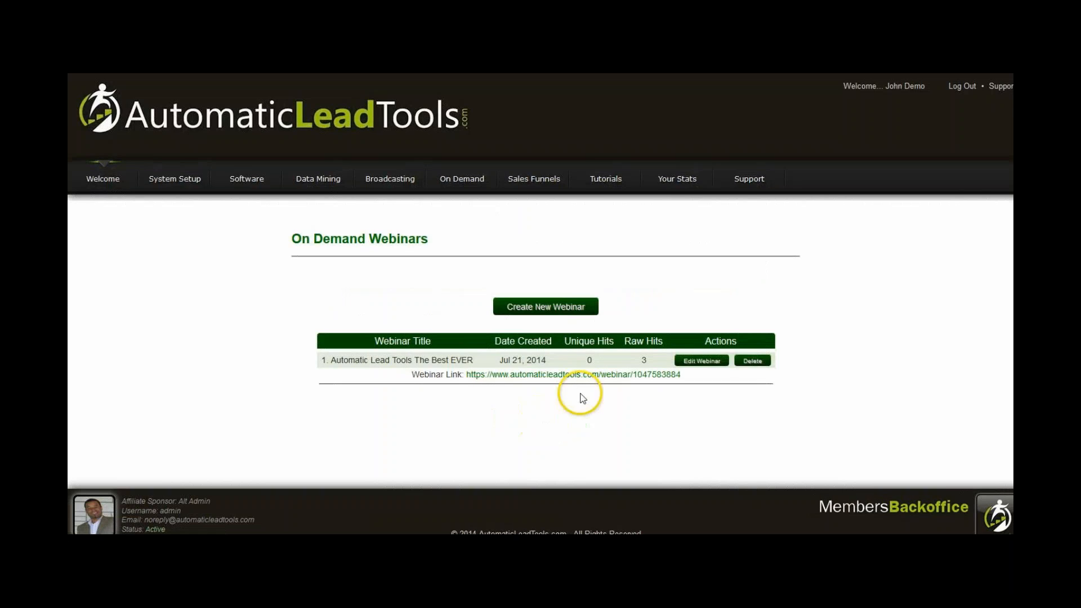
click(584, 372)
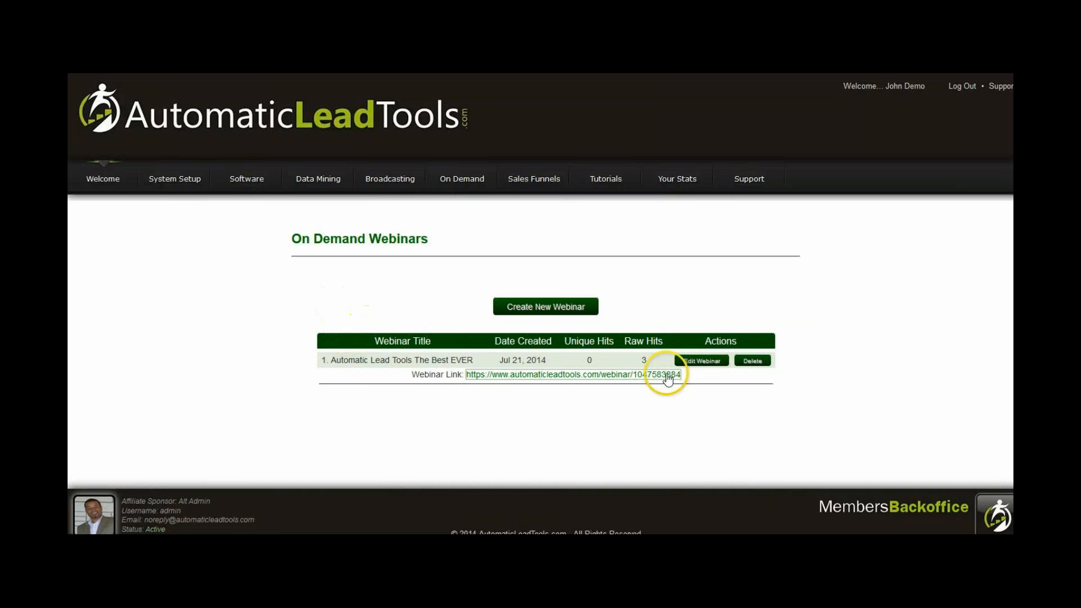
Open the webinar for editing, turn off Play All The Time and select all days from Sunday to Saturday.
click(696, 361)
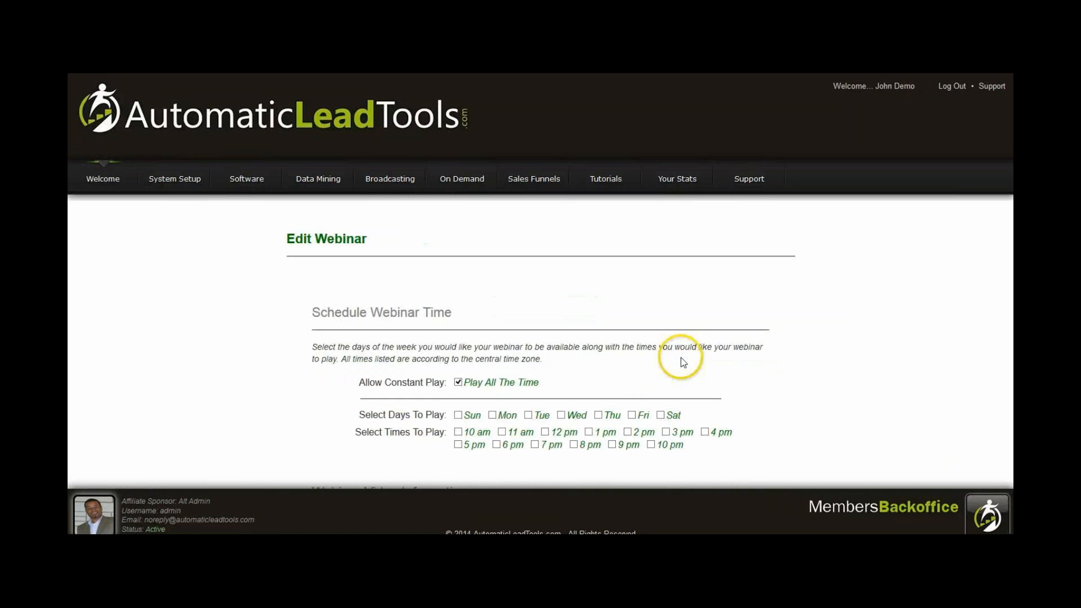
click(460, 383)
scroll(461, 388, down, 1)
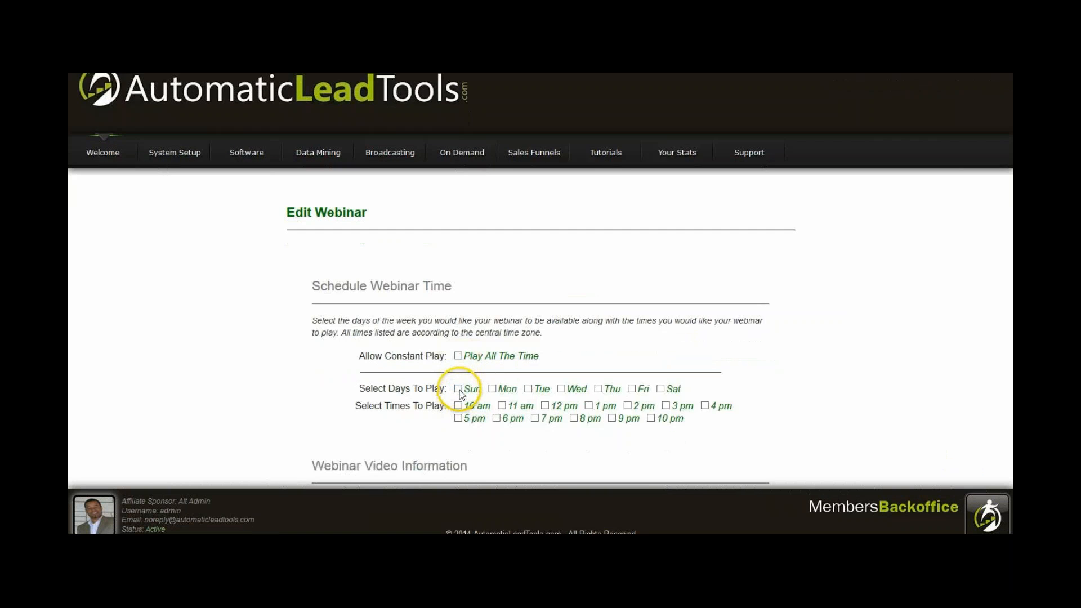
scroll(496, 394, down, 1)
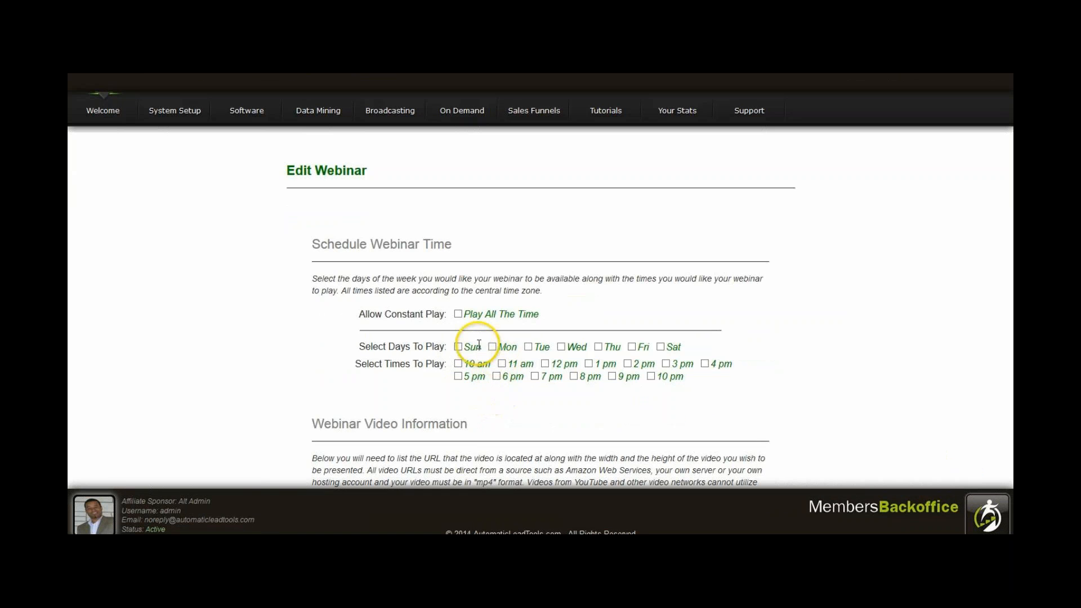
click(458, 346)
click(492, 346)
click(528, 346)
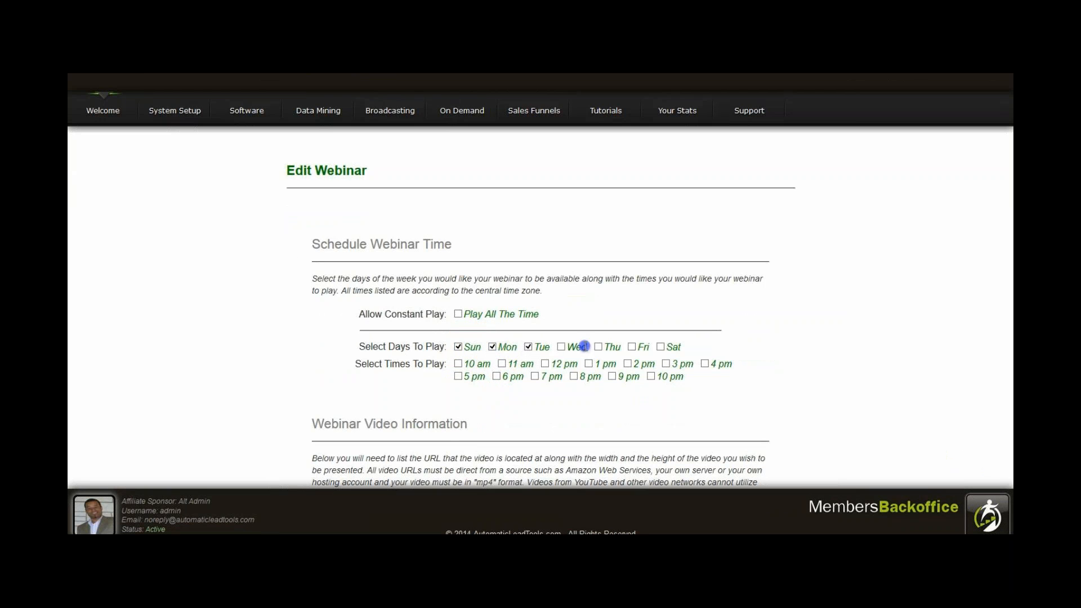
click(561, 346)
click(597, 347)
click(631, 347)
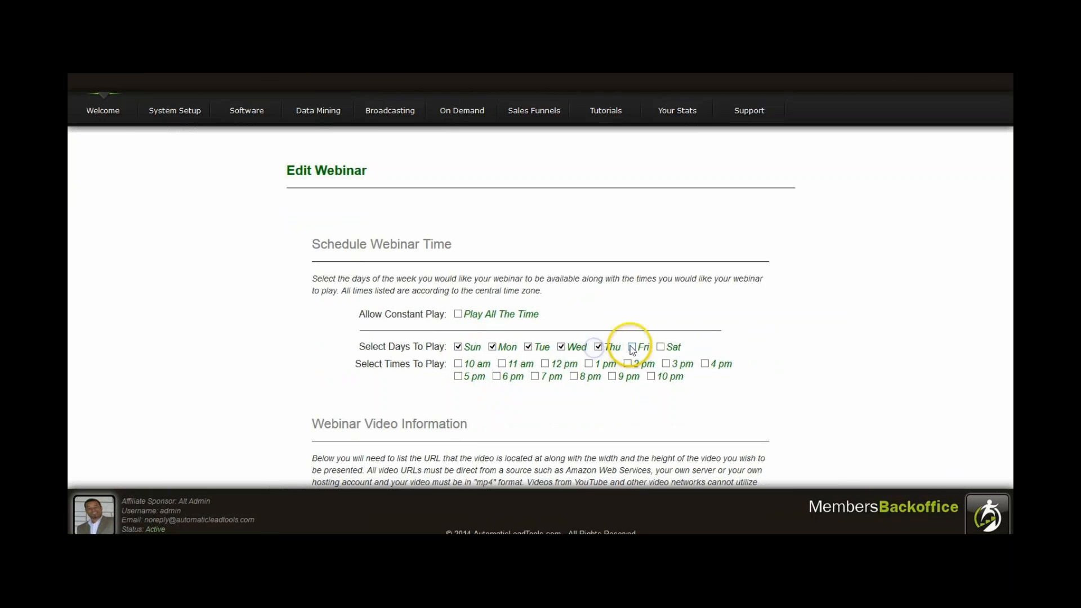
click(660, 346)
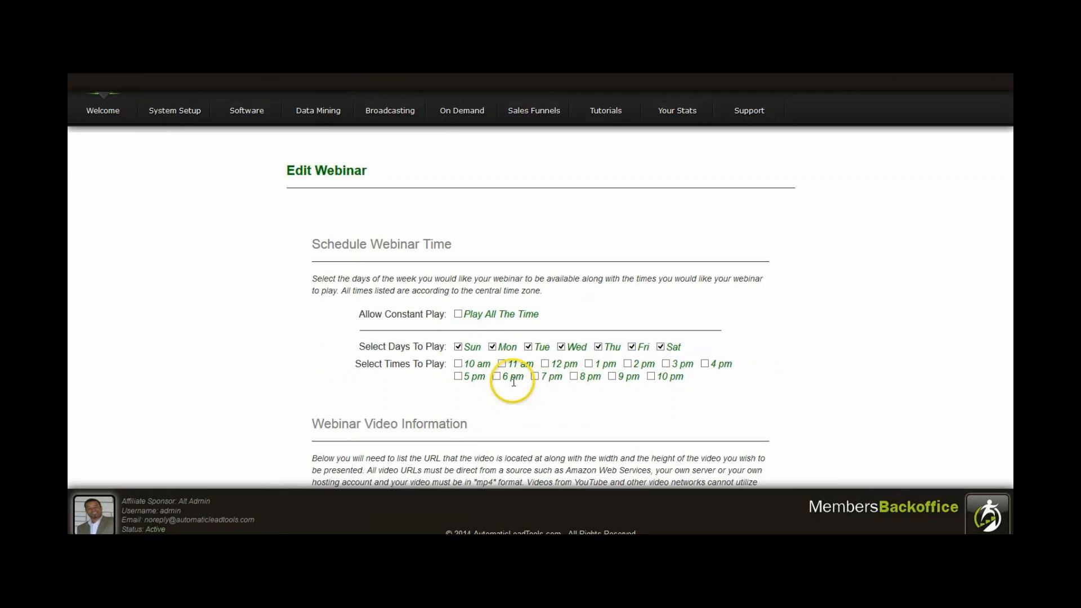
Schedule the webinar to play at 6 pm and save the update.
click(496, 376)
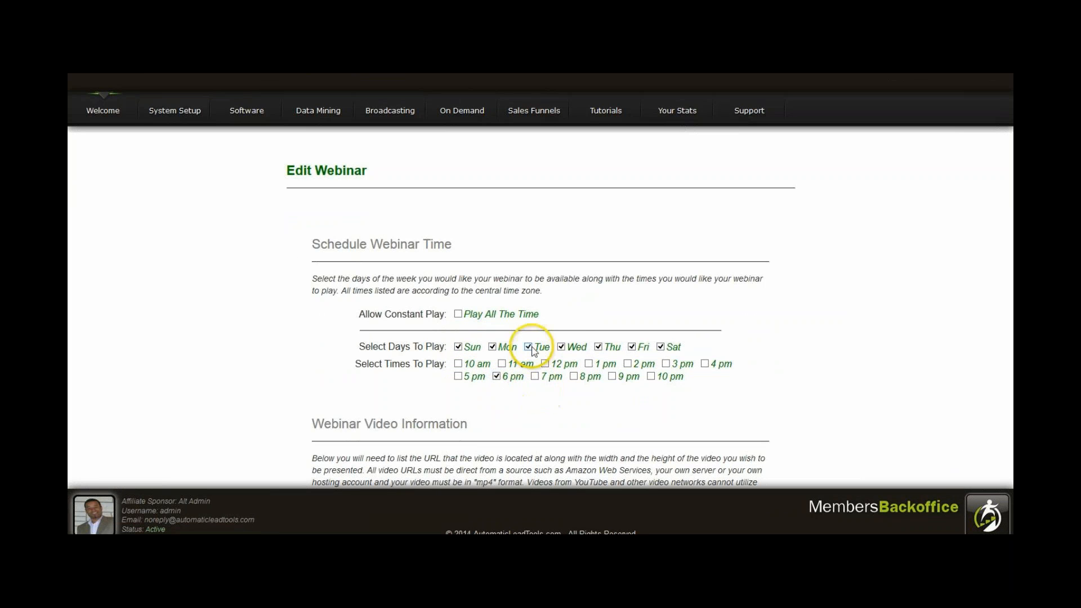
click(895, 345)
scroll(748, 370, down, 11)
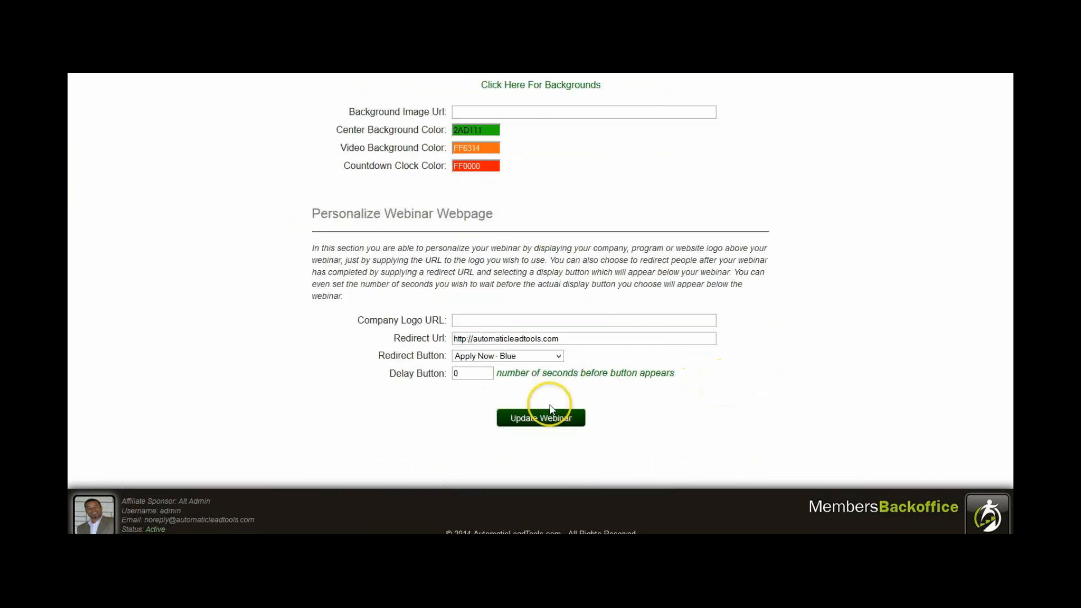
click(545, 421)
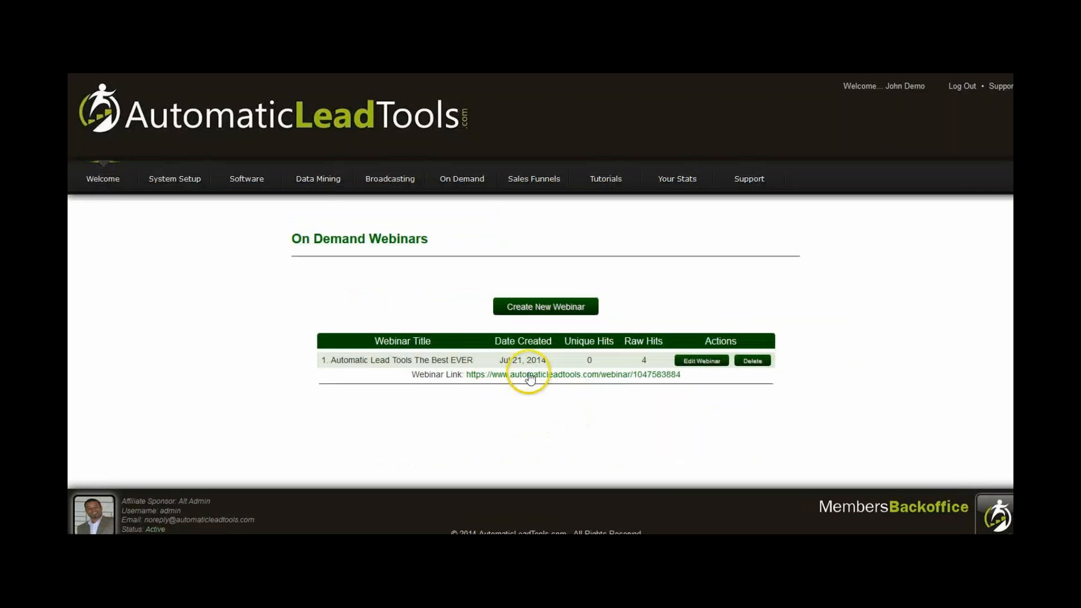
Open the webinar's link to examine the countdown on its published page, and return to the webinar list.
click(529, 376)
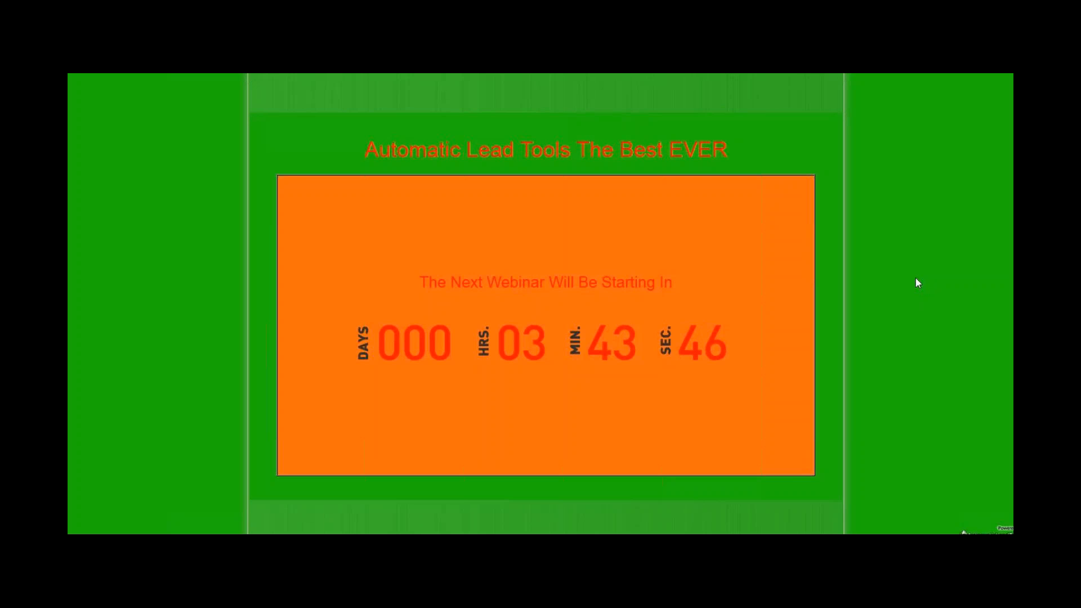
click(466, 273)
click(406, 124)
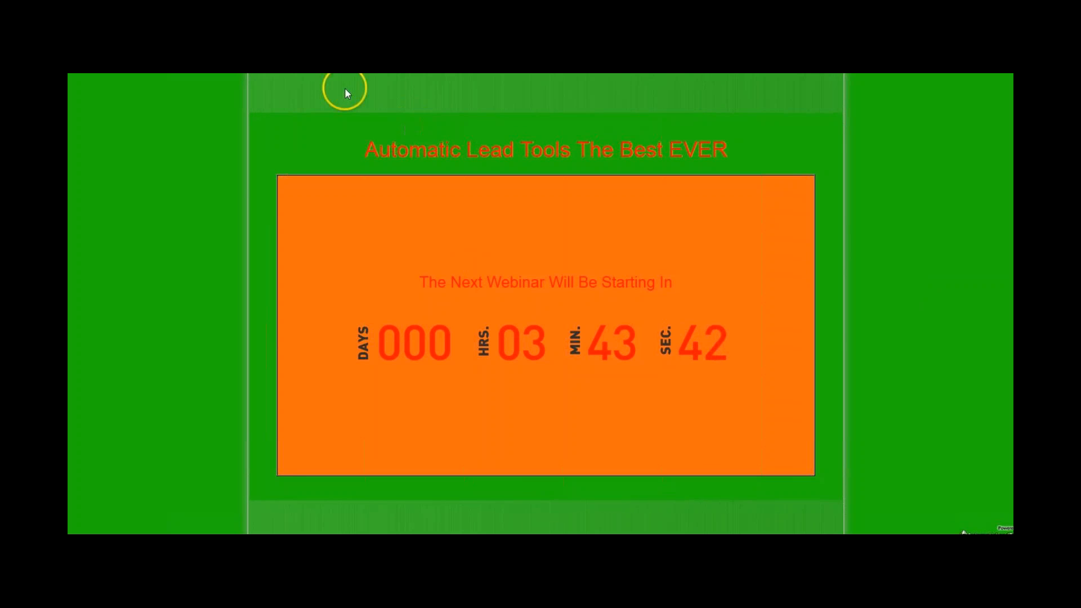
right_click(274, 61)
click(294, 97)
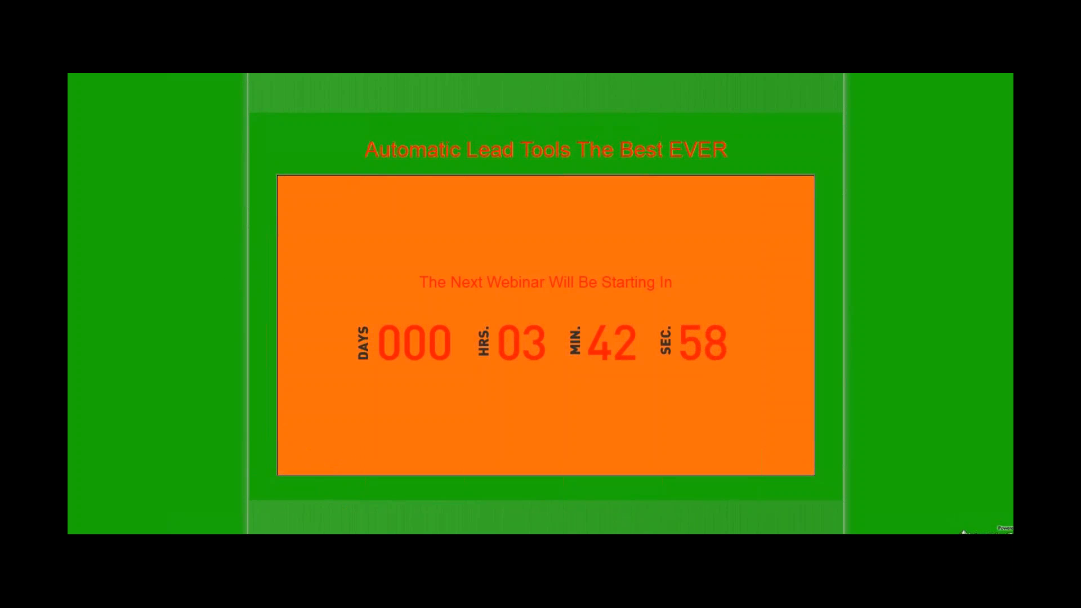
key(ctrl+w)
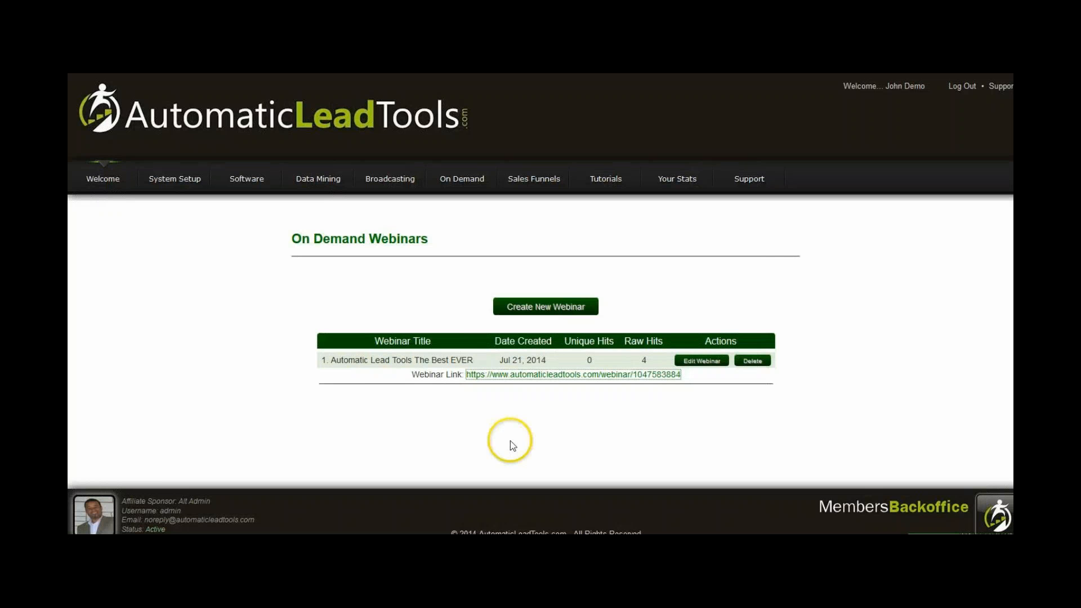